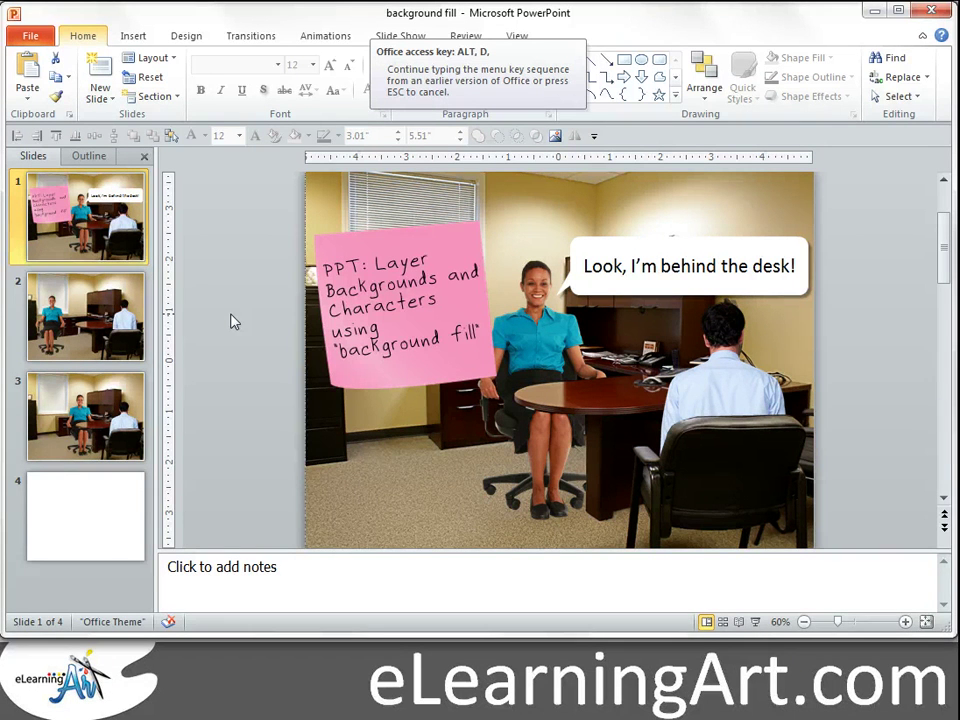
Step: Nudge the seated woman picture on slide 1 slightly right so she stays behind the desk
mouse_move(535, 405)
left_mouse_down()
mouse_move(490, 380)
mouse_move(478, 408)
mouse_move(587, 403)
mouse_move(540, 404)
mouse_move(548, 405)
left_mouse_up()
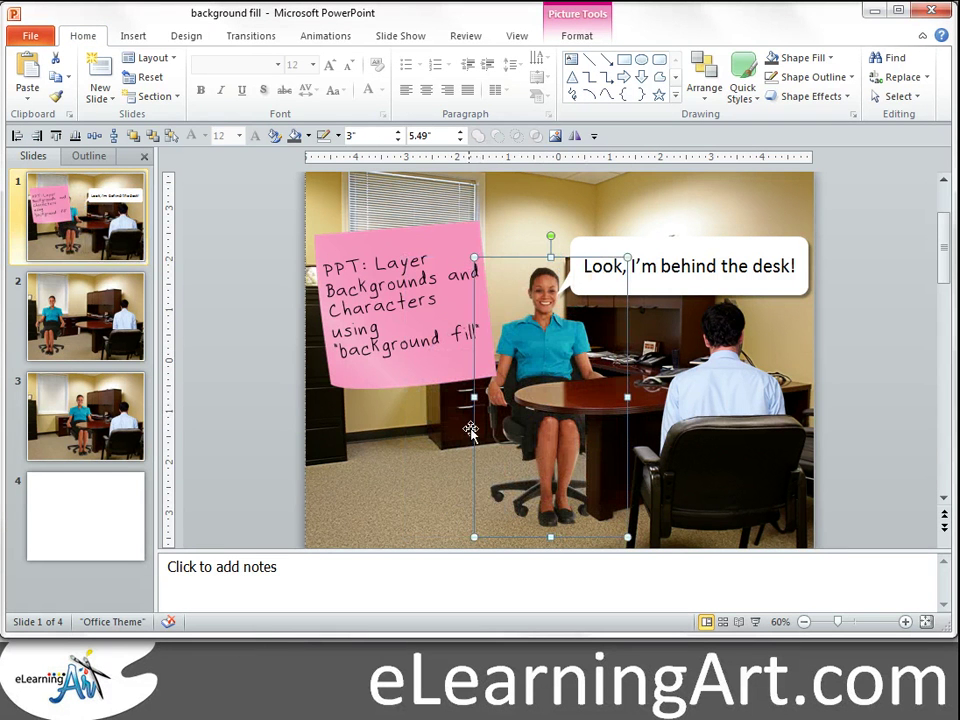
Step: On slide 2, drag the seated woman picture across the desk and back to show the layering problem
key("Page_Down")
key("alt+d")
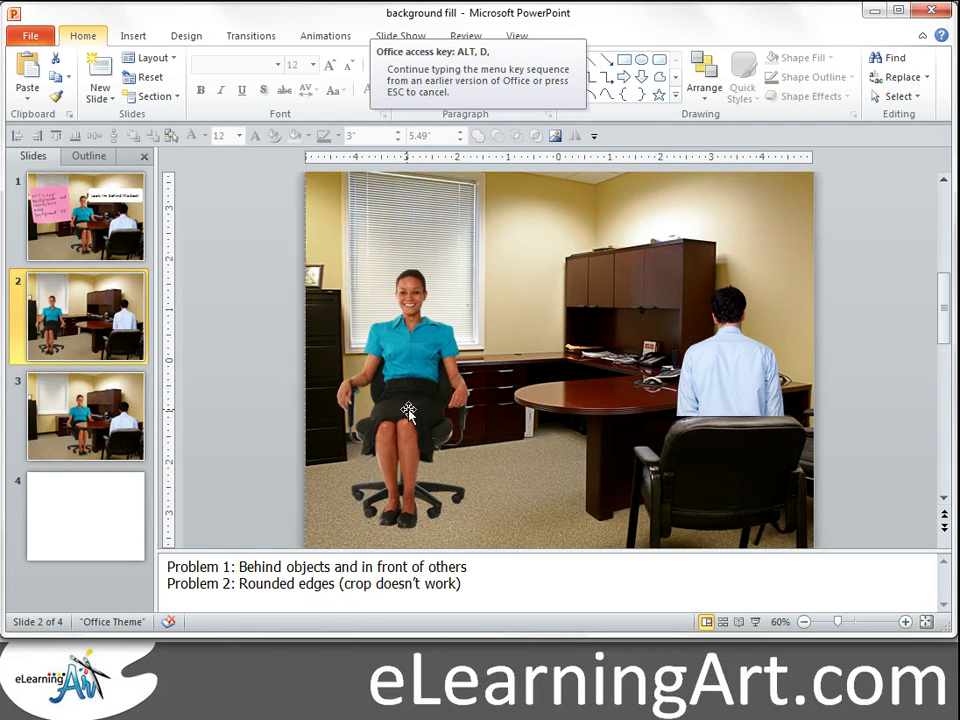
left_click_drag(401, 392, 540, 392)
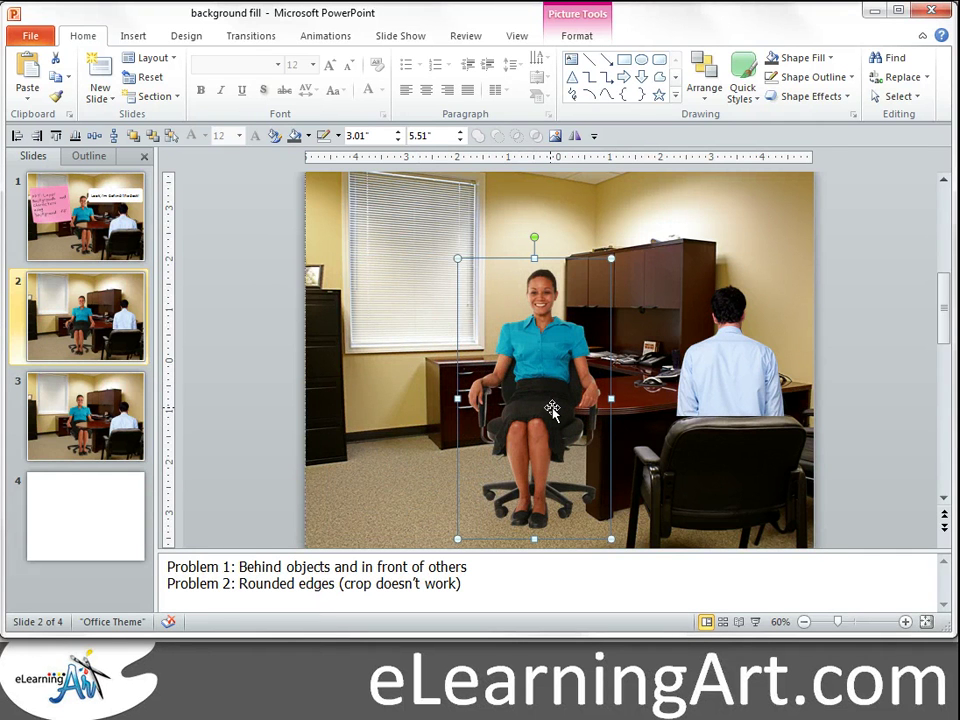
left_click_drag(551, 407, 445, 407)
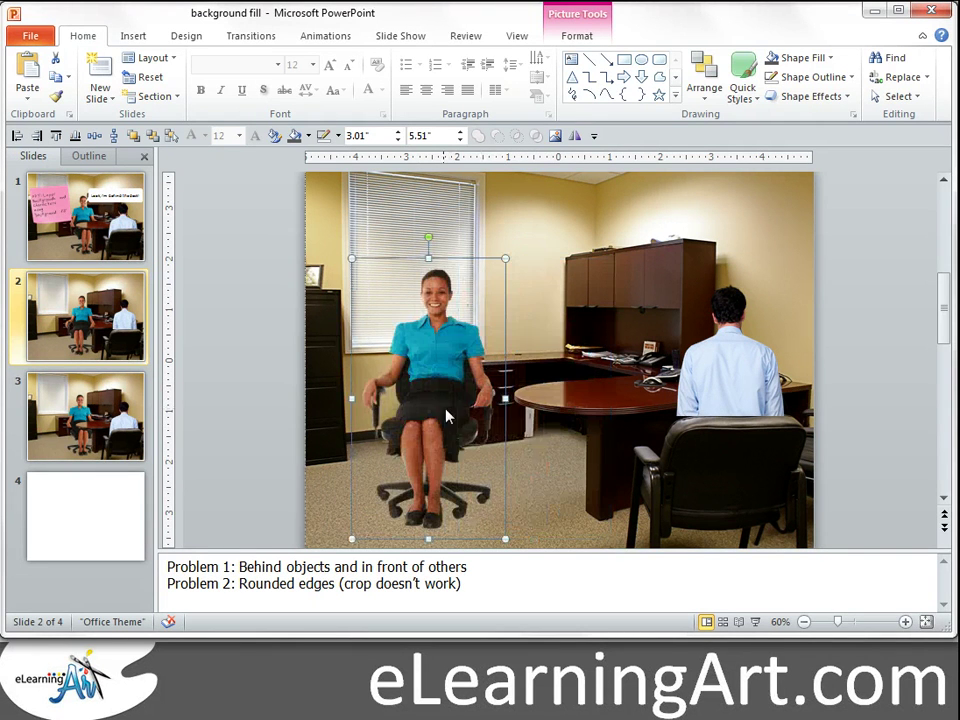
Step: Lift the man picture over the desk, return it behind the desk, then advance to slide 3
left_click_drag(711, 377, 690, 335)
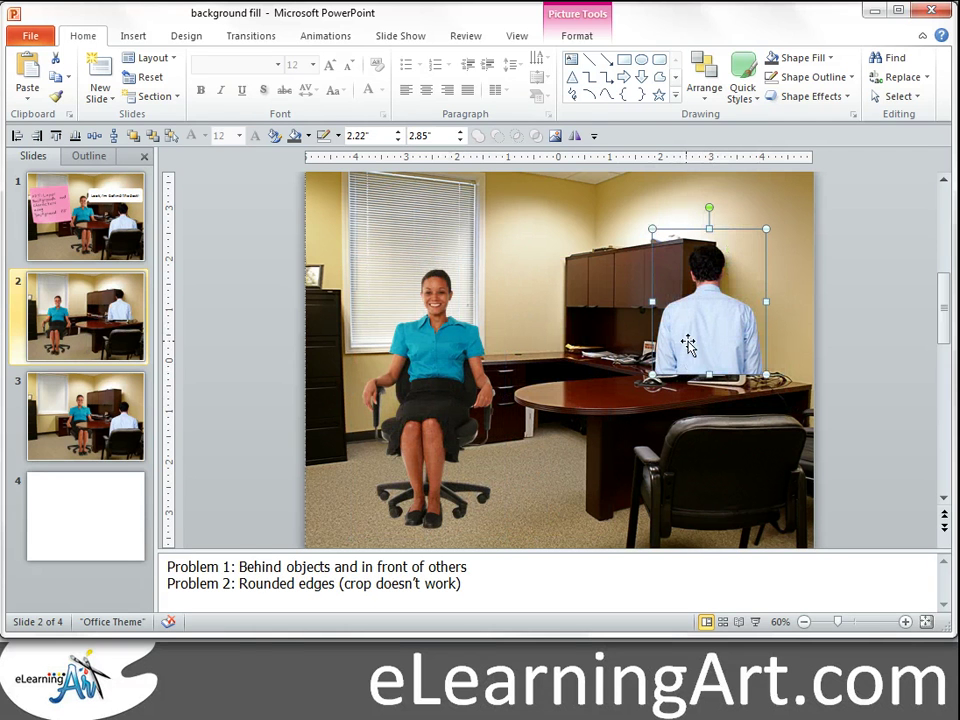
left_click_drag(702, 340, 716, 381)
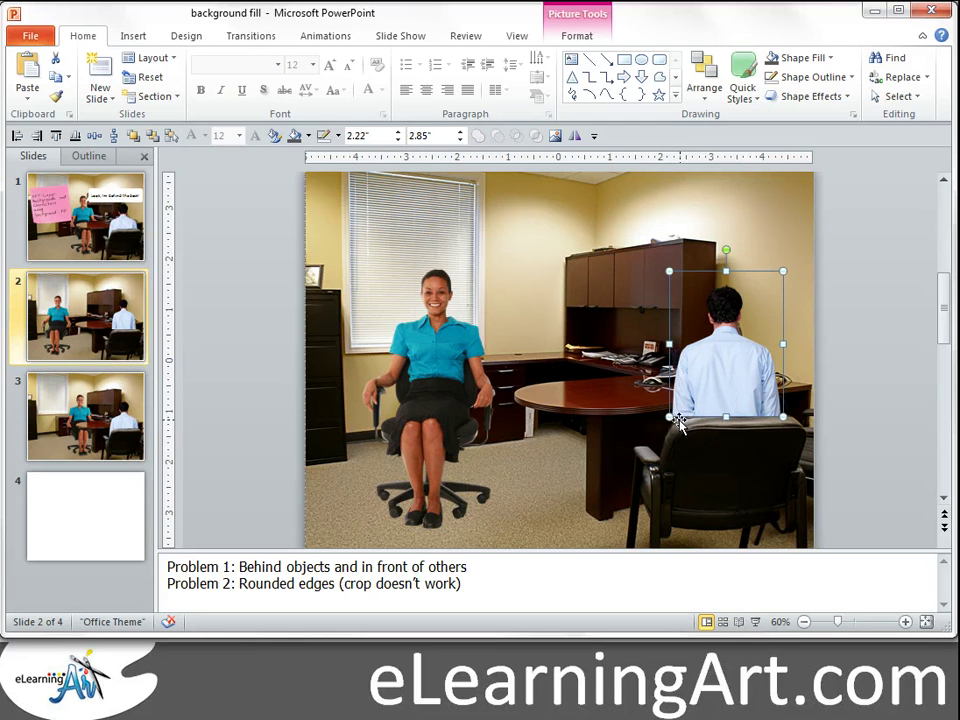
key("Page_Down")
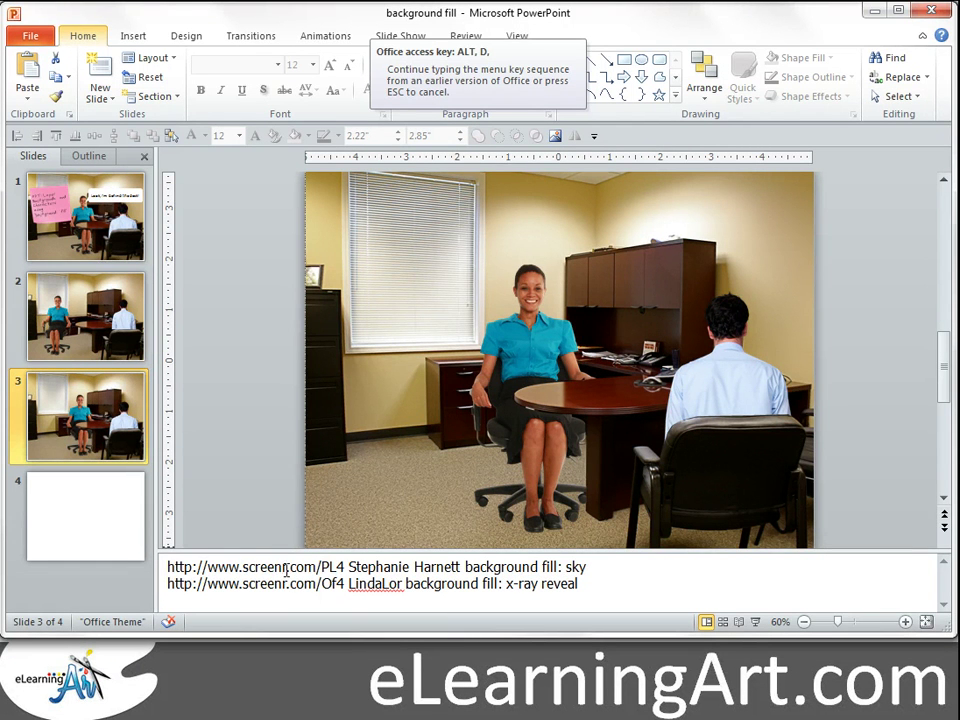
Step: Go to blank slide 4 and bring up the options menu for its empty area
key("Page_Down")
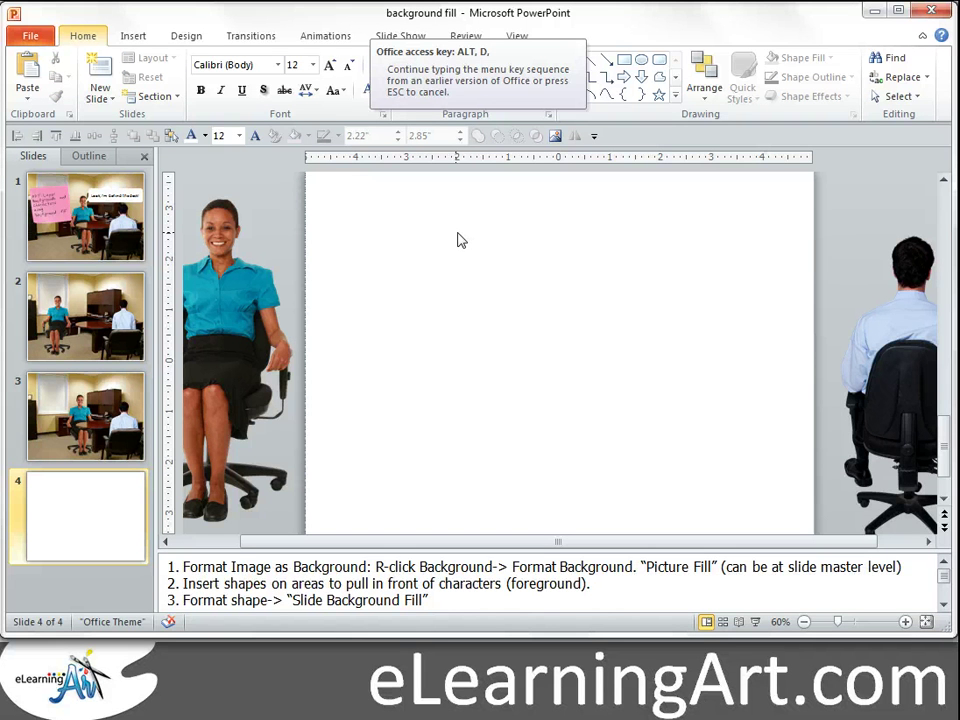
right_click(444, 252)
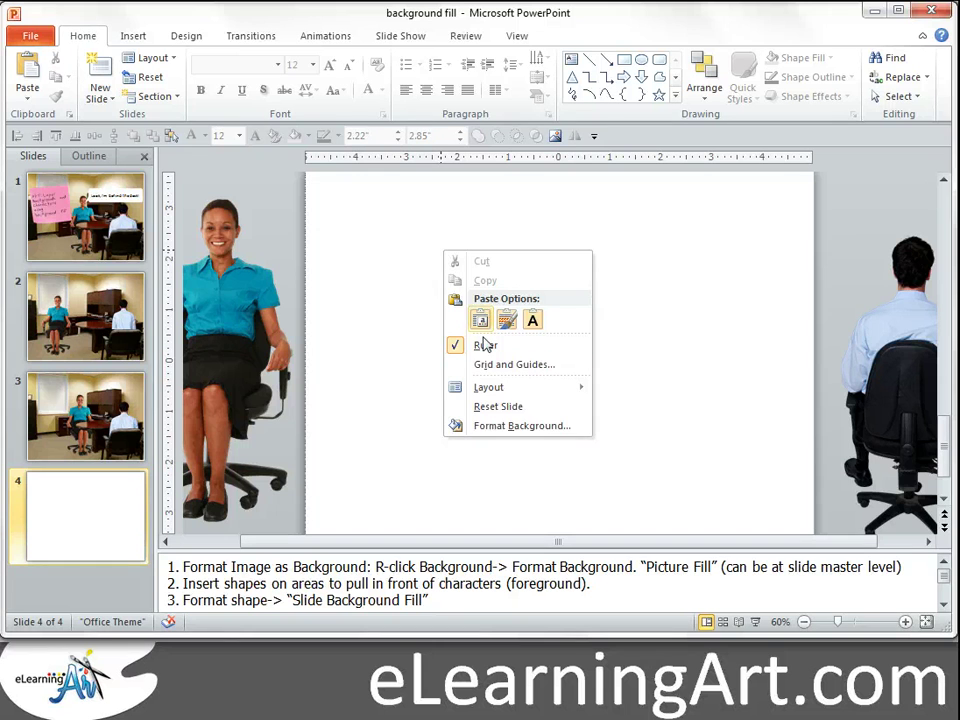
Step: Fill slide 4's background with the office-looking_in photo, stretched rather than tiled
left_click(570, 430)
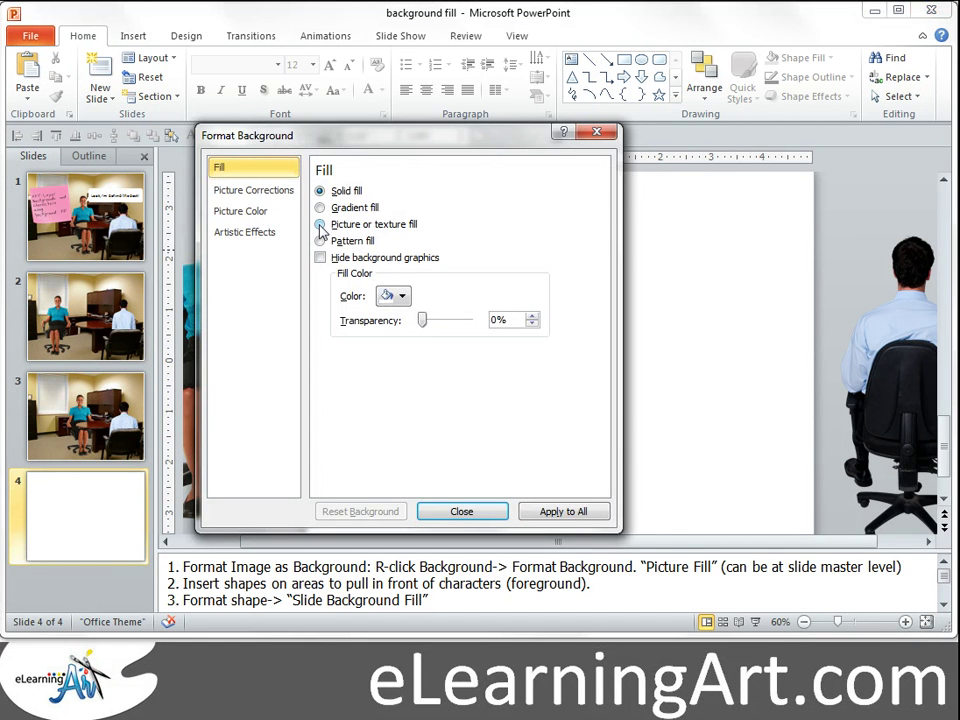
left_click(320, 226)
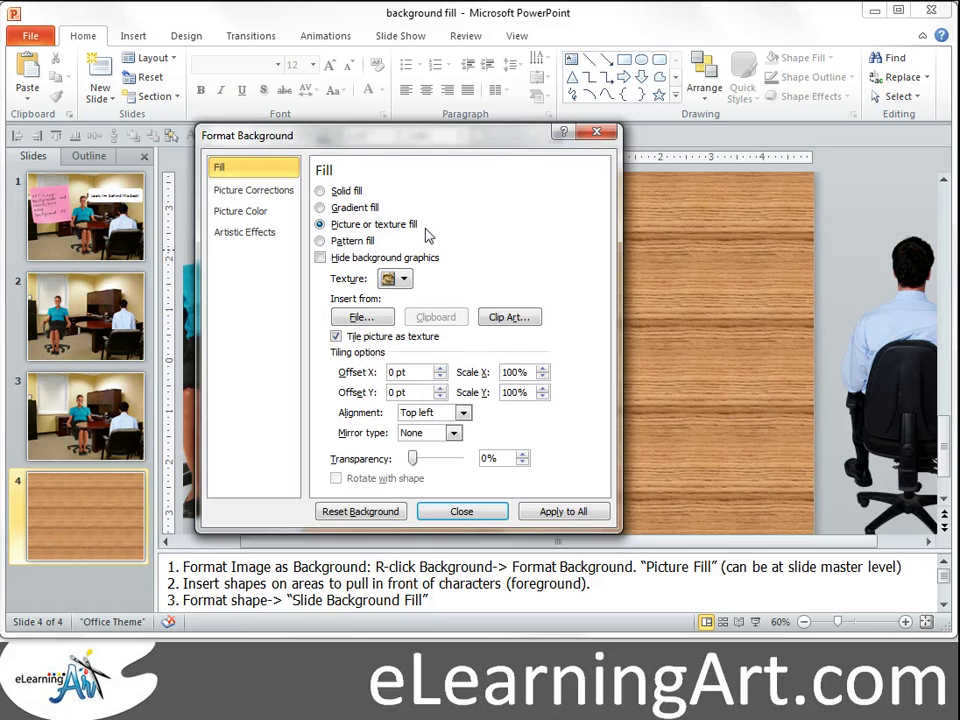
left_click(361, 317)
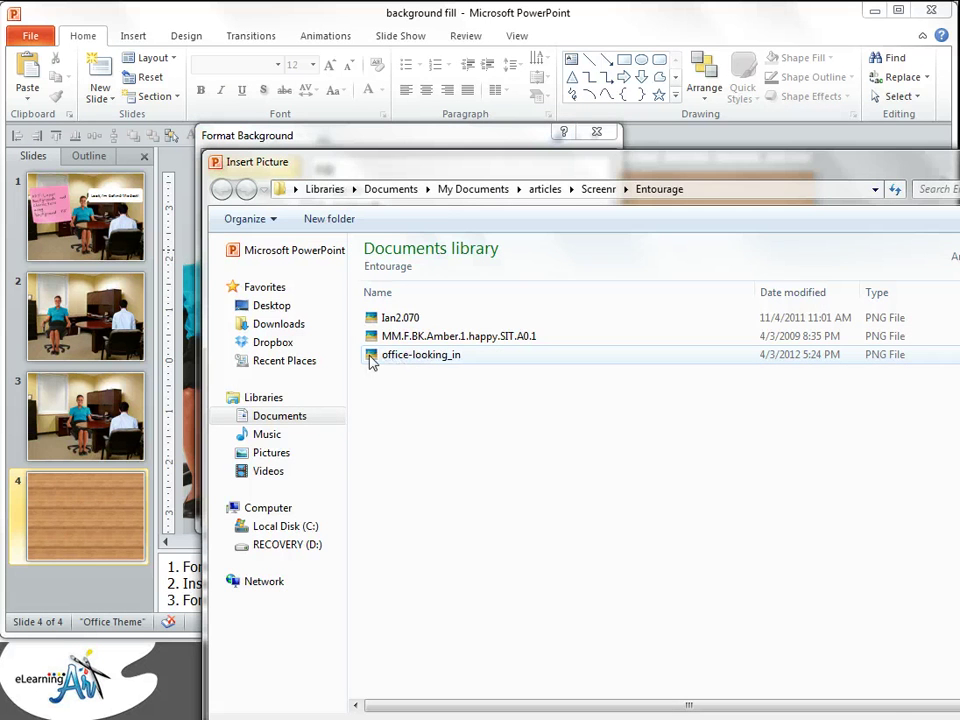
double_click(370, 357)
left_click(336, 336)
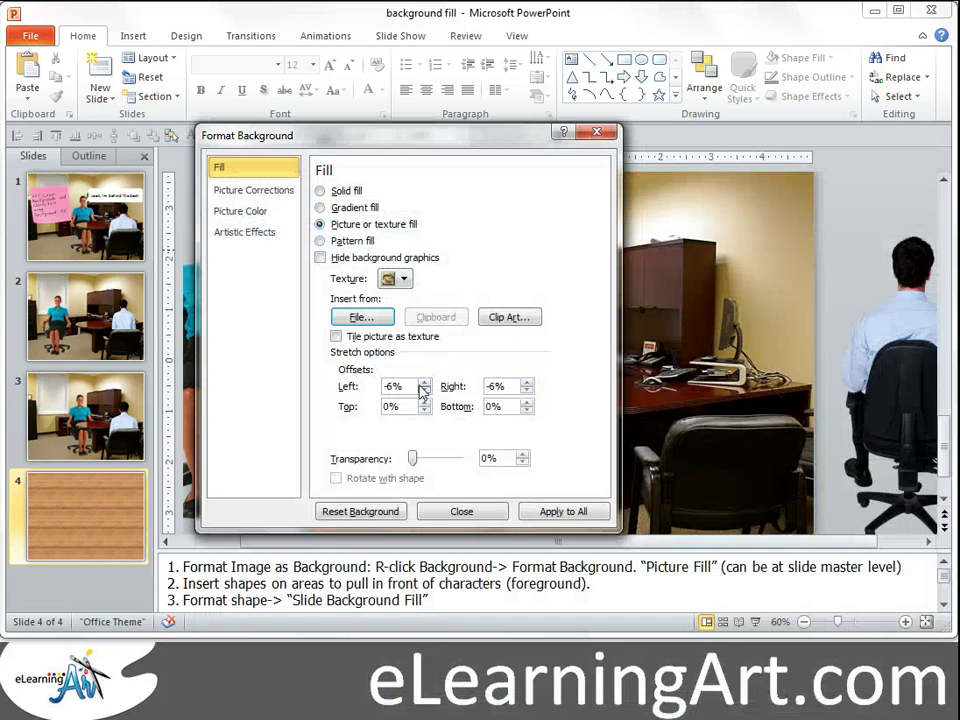
left_click(457, 514)
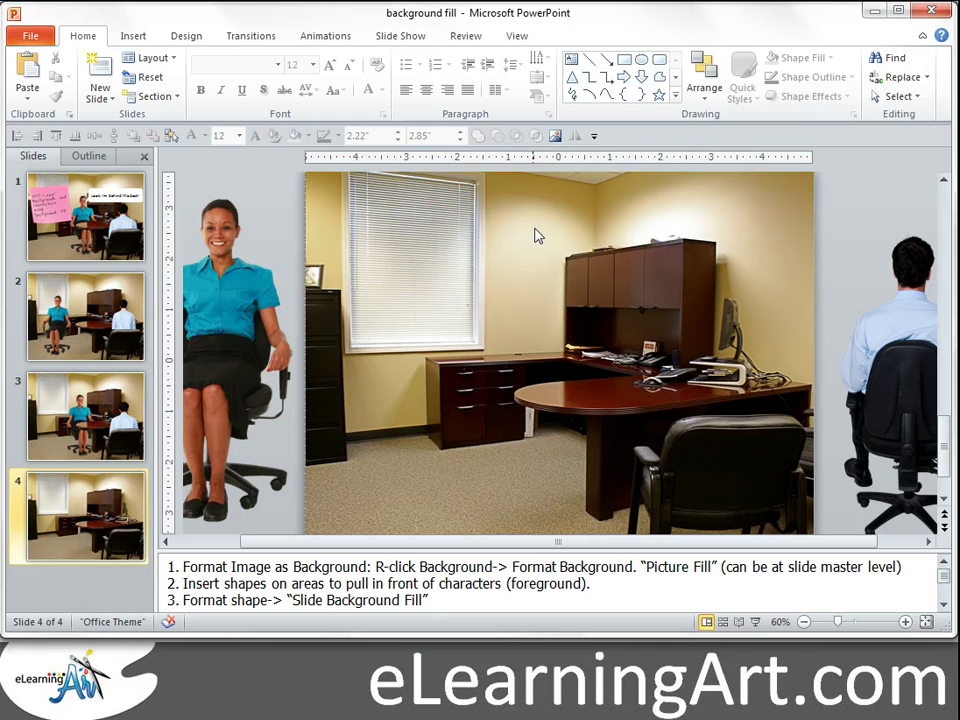
Step: Draw a blue oval over the desk drawers, resize it to 2.25" by 0.71", then choose Freeform
left_click(675, 95)
left_click(641, 80)
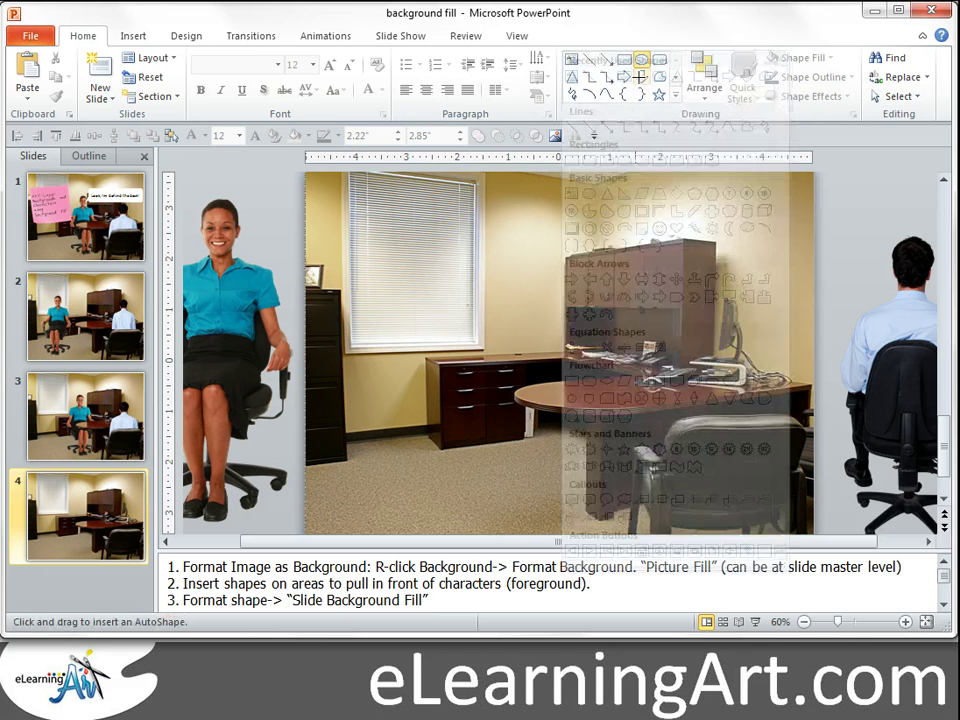
mouse_move(518, 388)
left_mouse_down()
mouse_move(637, 415)
mouse_move(579, 401)
left_mouse_up()
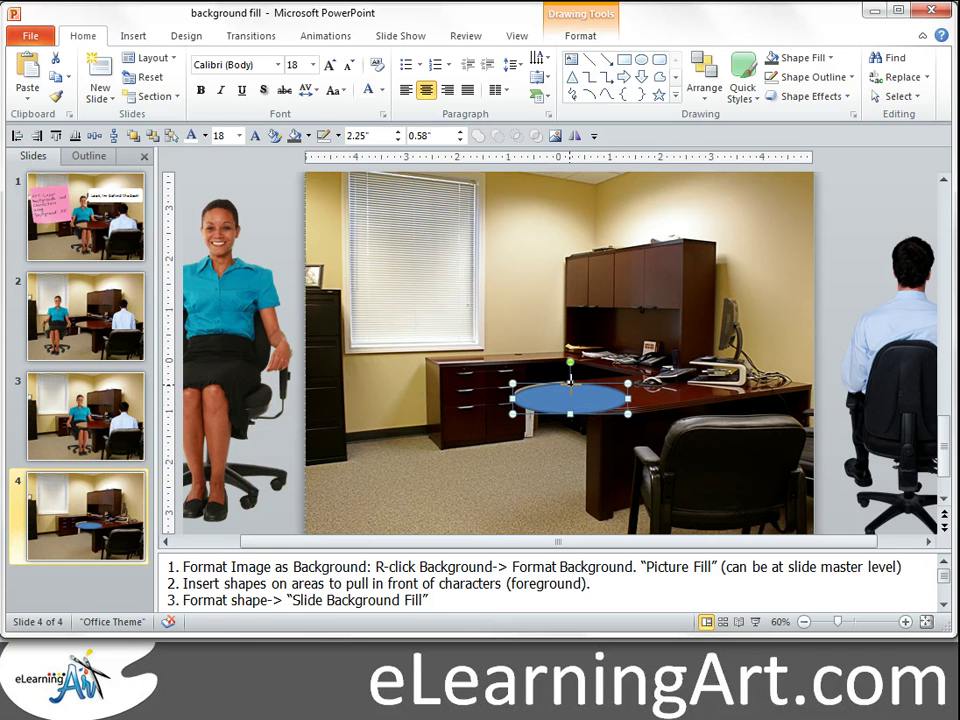
left_click_drag(570, 383, 476, 338)
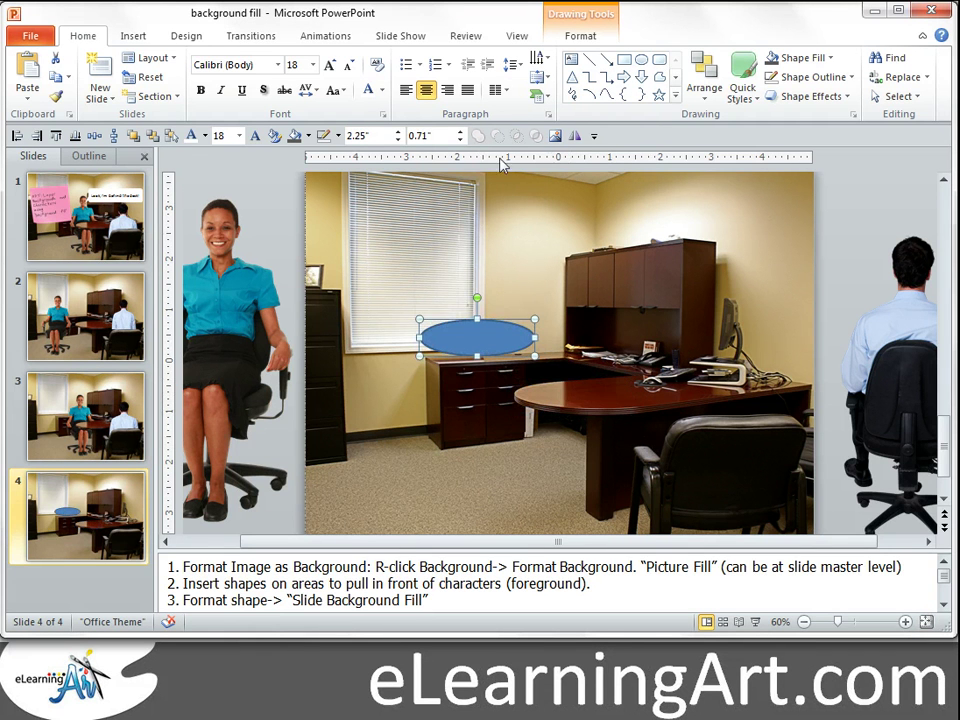
left_click(676, 96)
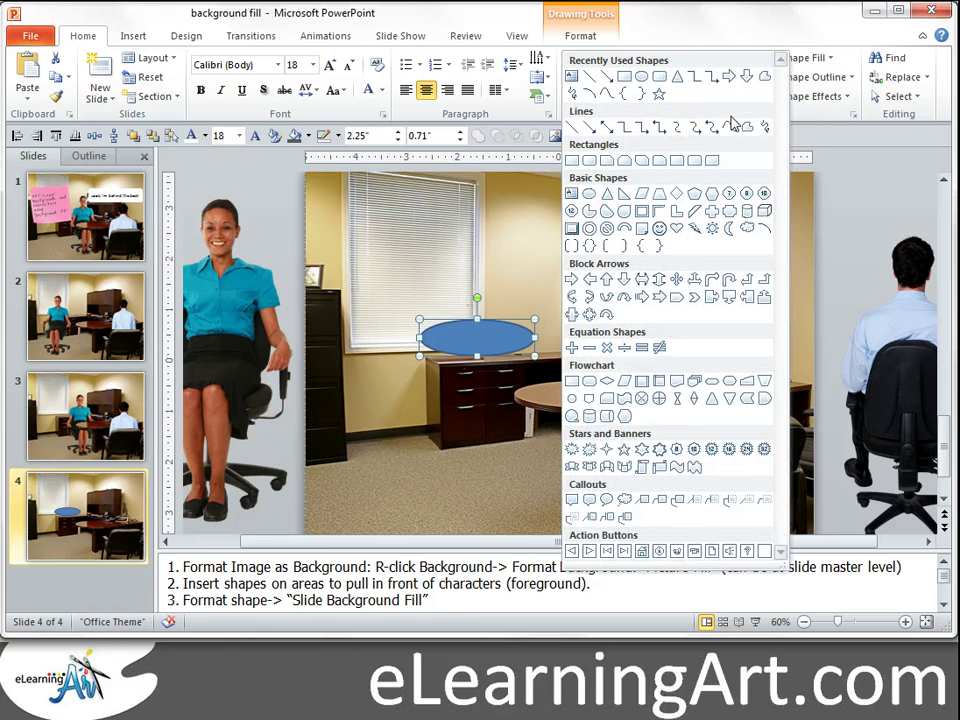
left_click(763, 76)
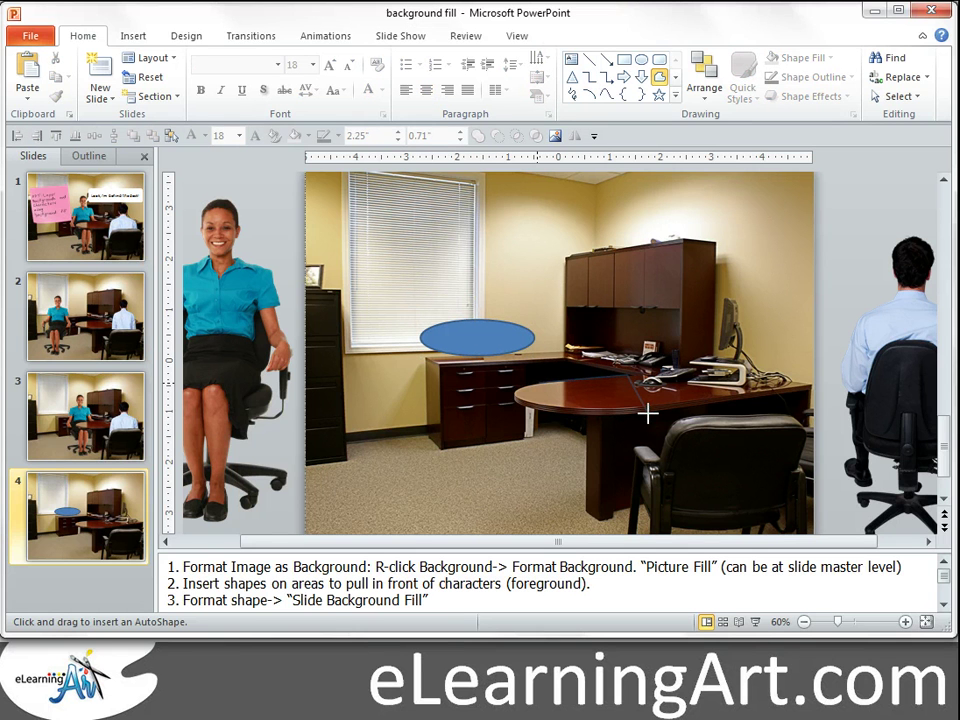
Step: Trace a 1.76" by 2.85" freeform shape over the desk's near end, then right-click it
left_click_drag(650, 413, 588, 508)
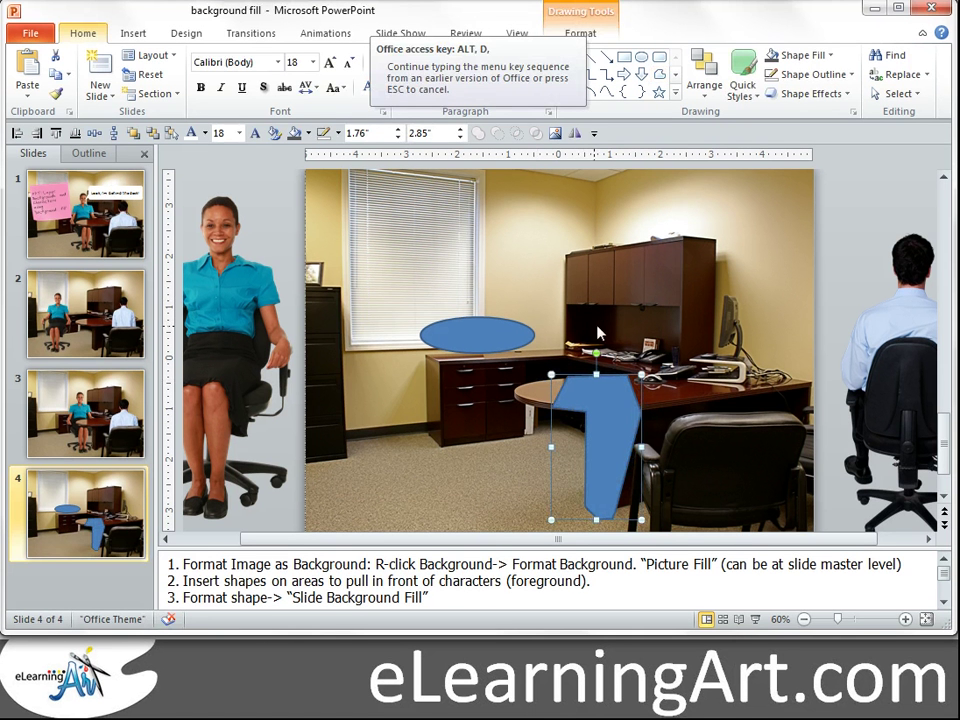
right_click(596, 399)
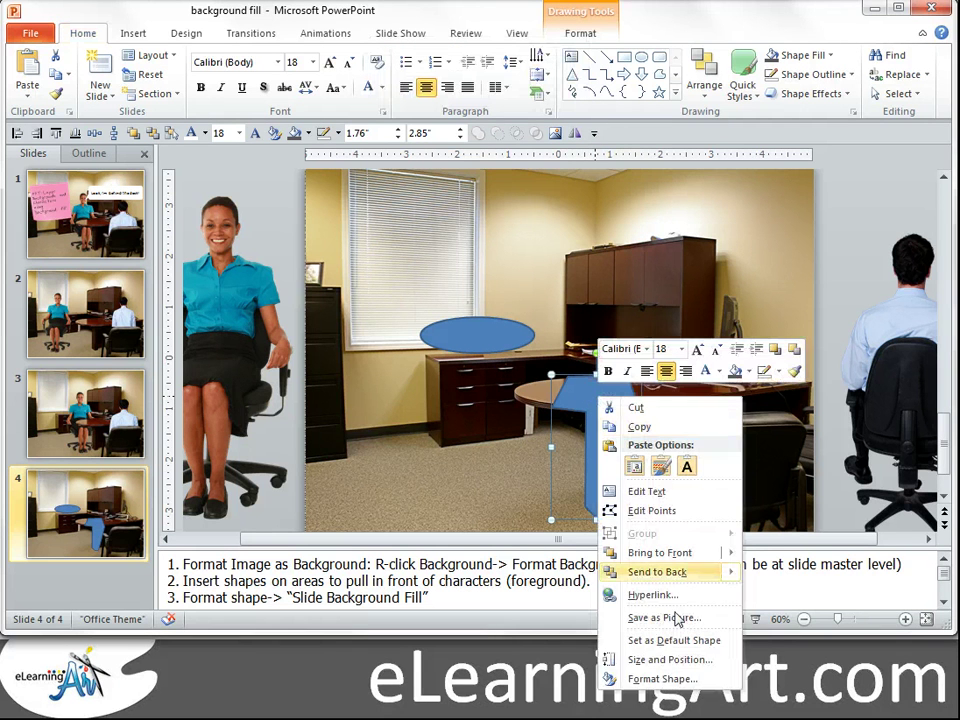
Step: Give the desk freeform shape a slide background fill and remove its outline
left_click(676, 678)
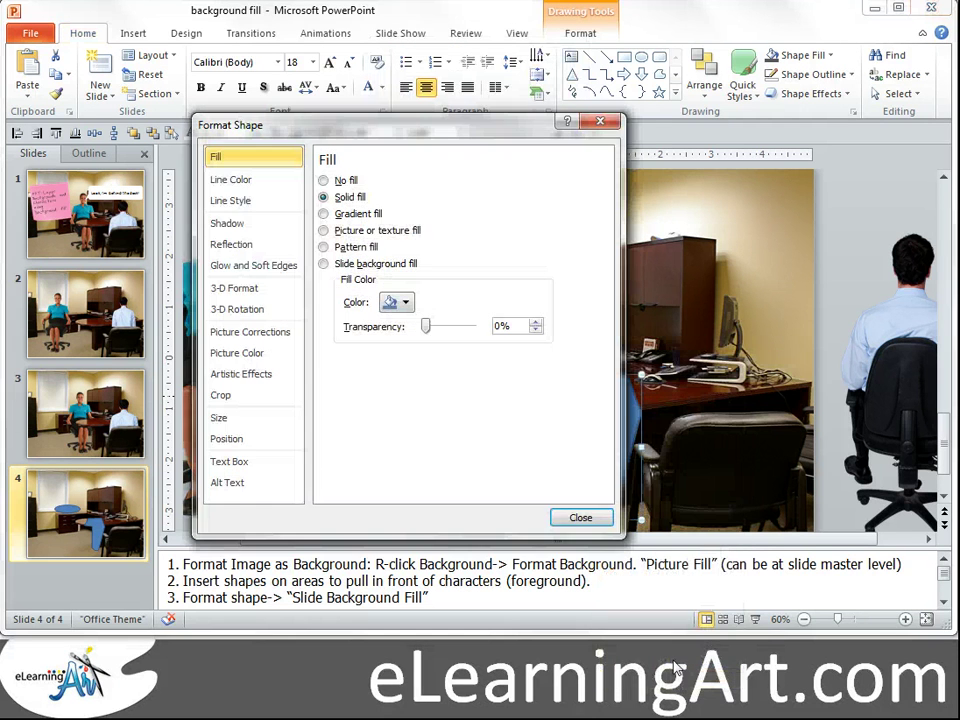
left_click(323, 264)
left_click_drag(407, 133, 935, 289)
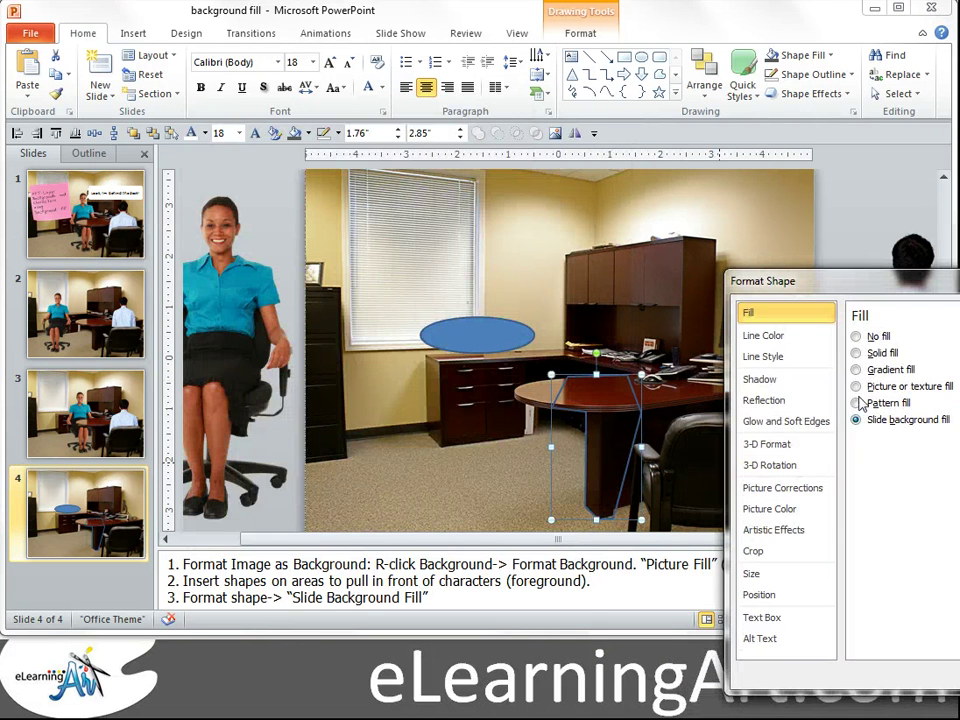
left_click(765, 340)
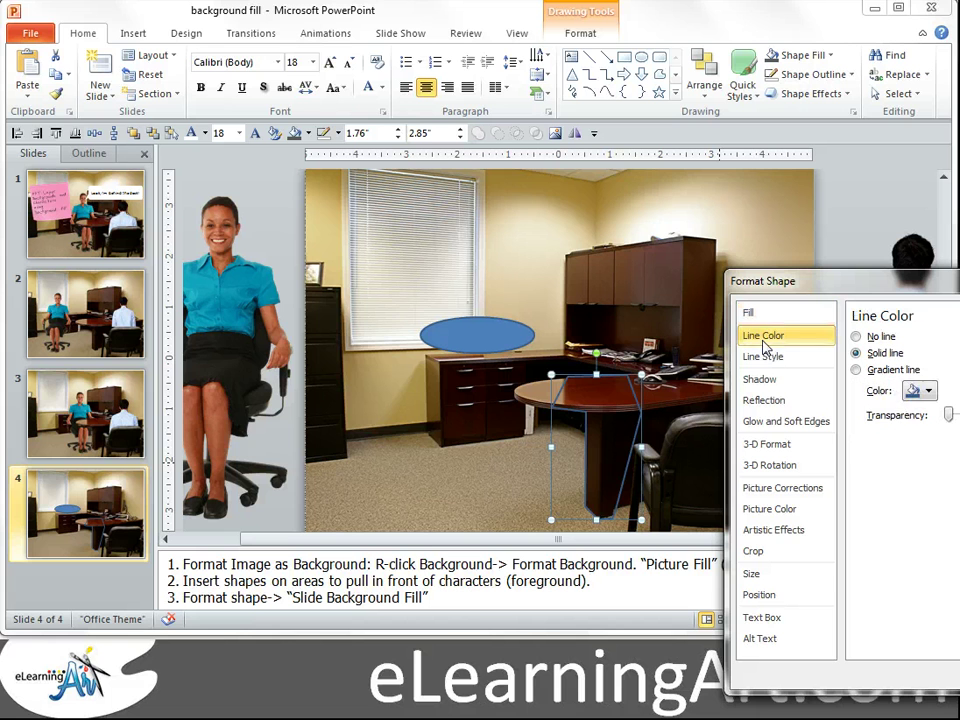
left_click(855, 337)
left_click(489, 339)
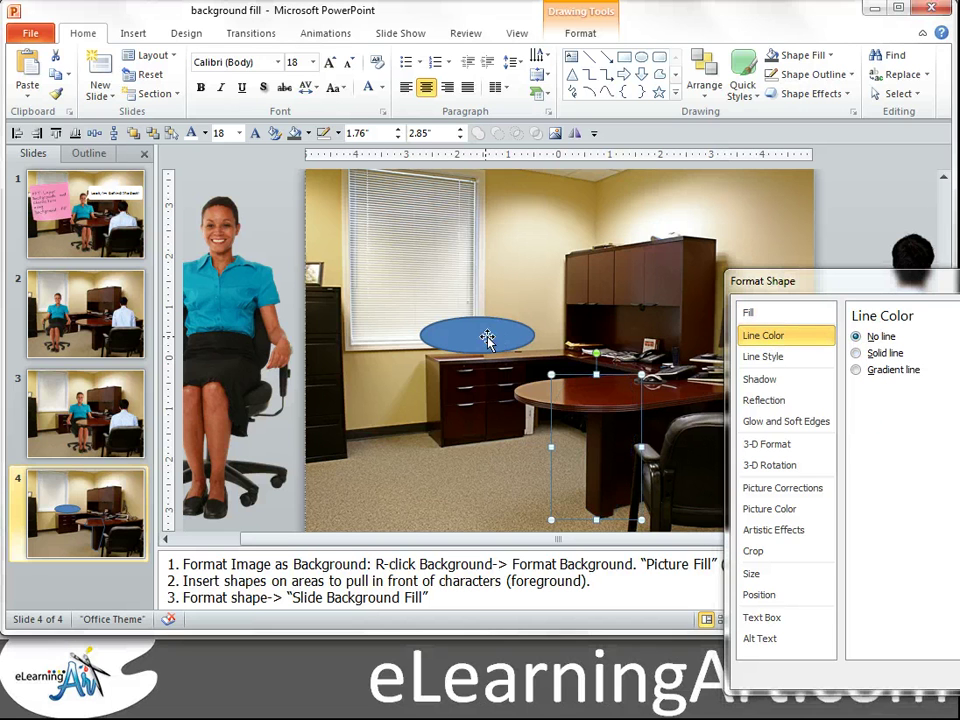
Step: Fill the oval with the slide background, close Format Shape, and move it onto the desk's rounded end
left_click(855, 337)
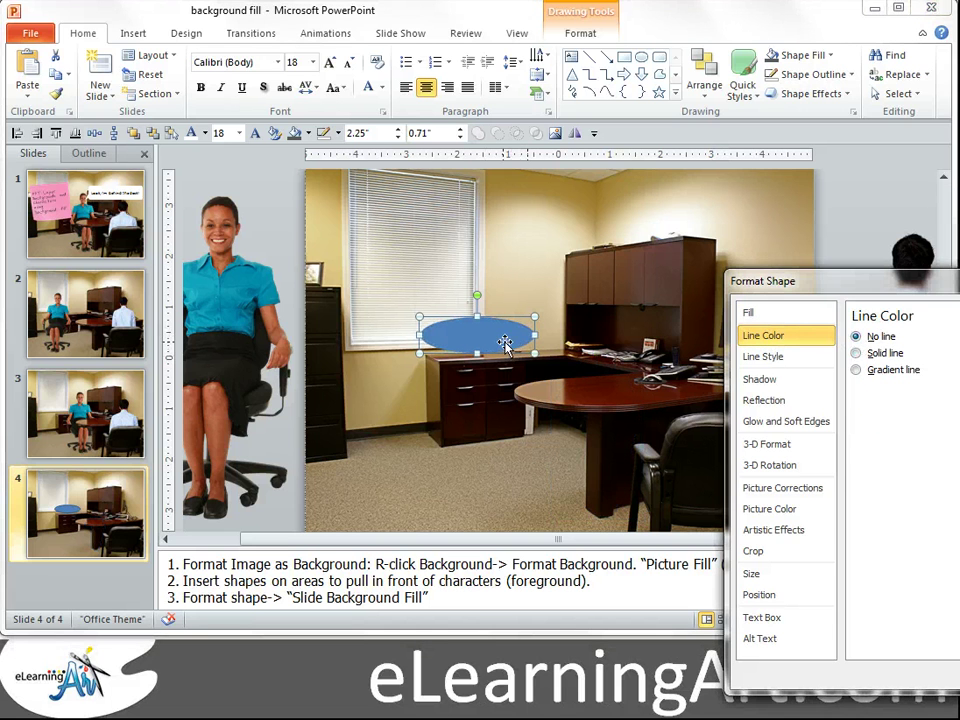
left_click(752, 315)
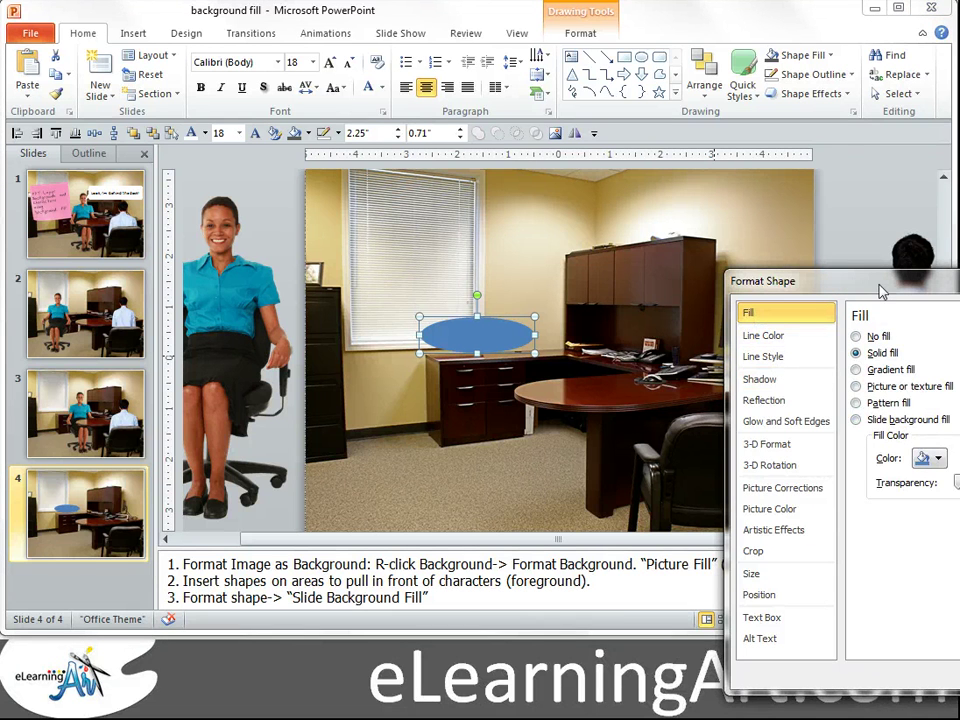
left_click_drag(879, 285, 764, 287)
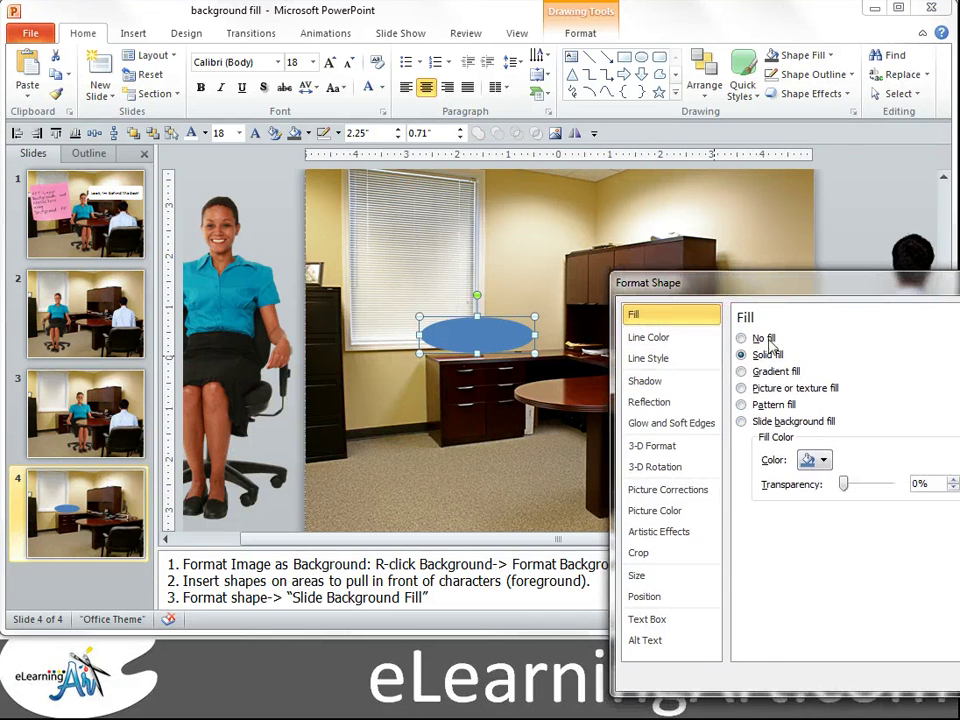
left_click(743, 422)
left_click_drag(776, 288, 713, 296)
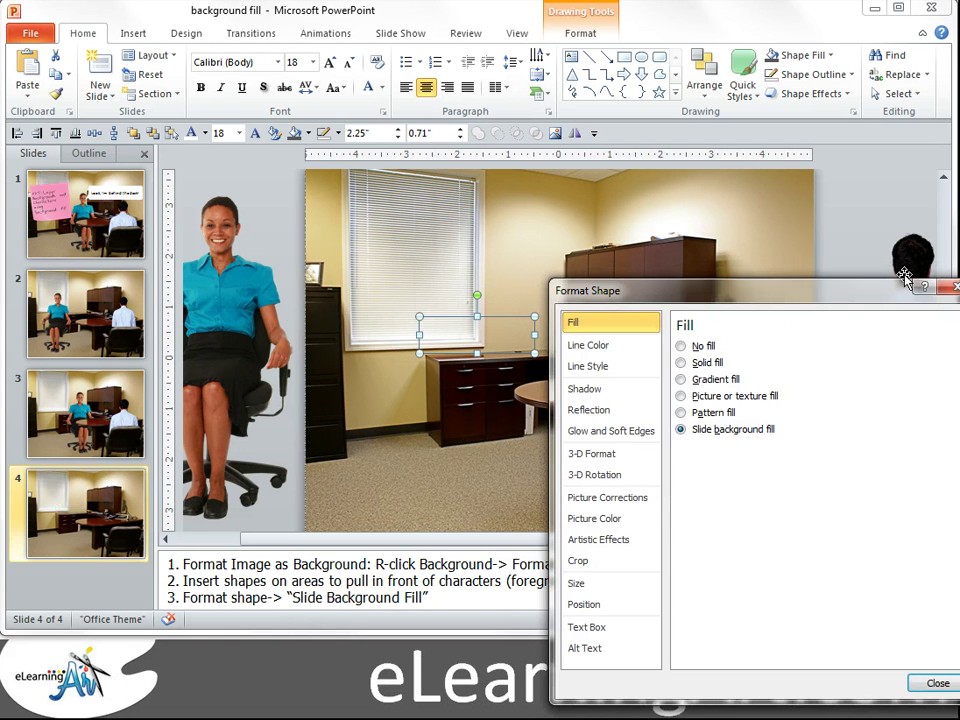
left_click(948, 288)
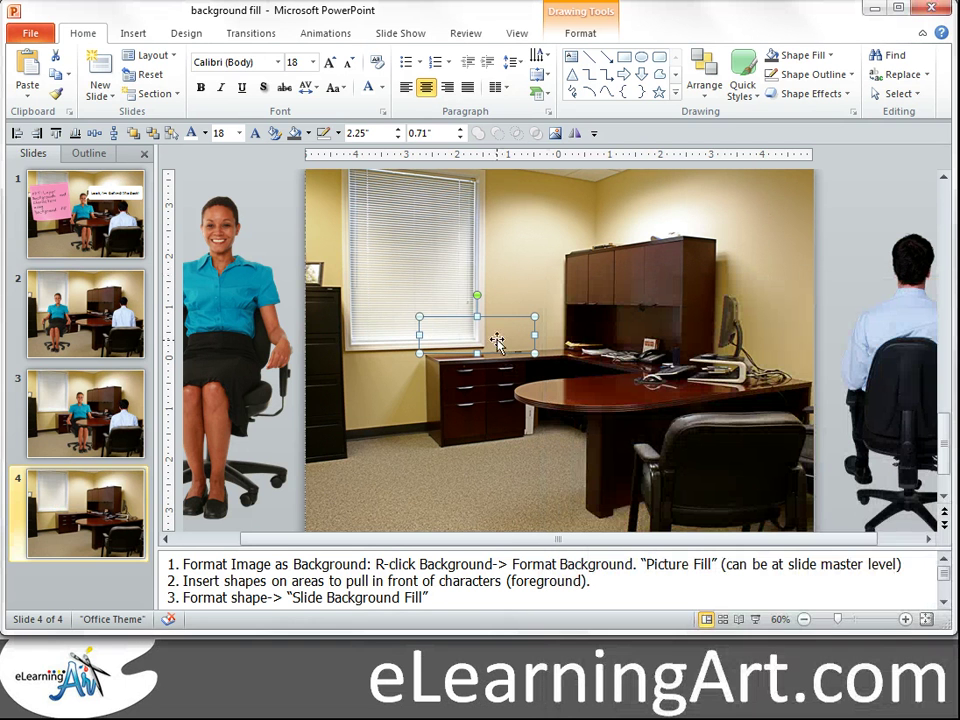
left_click_drag(497, 338, 588, 398)
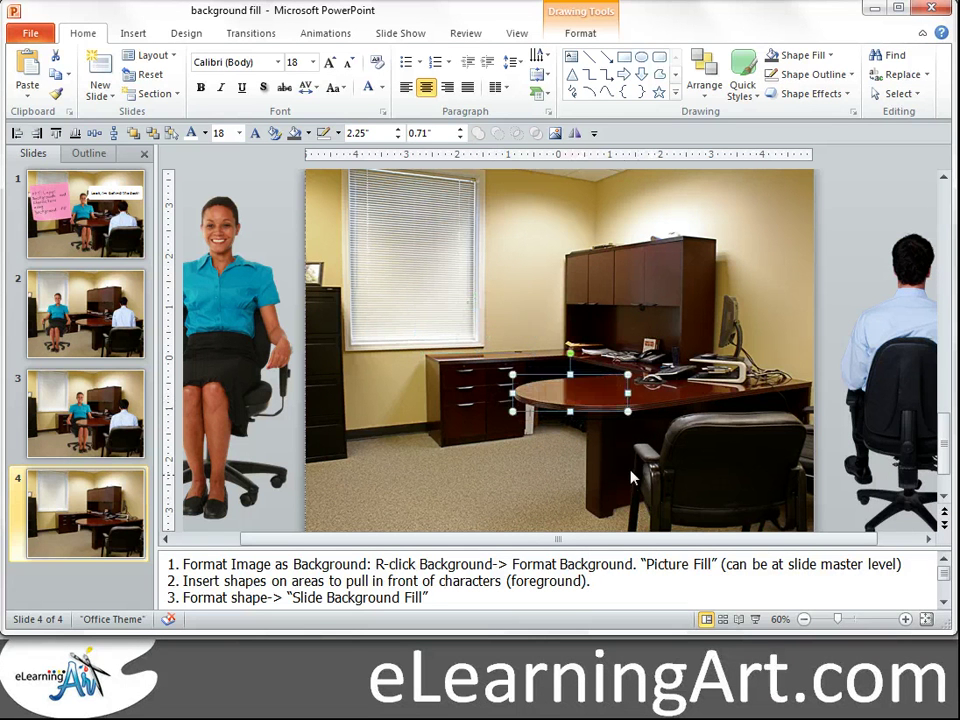
Step: Bring the woman picture onto the office photo, shrink it slightly, and position her behind the desk
left_click_drag(236, 355, 532, 380)
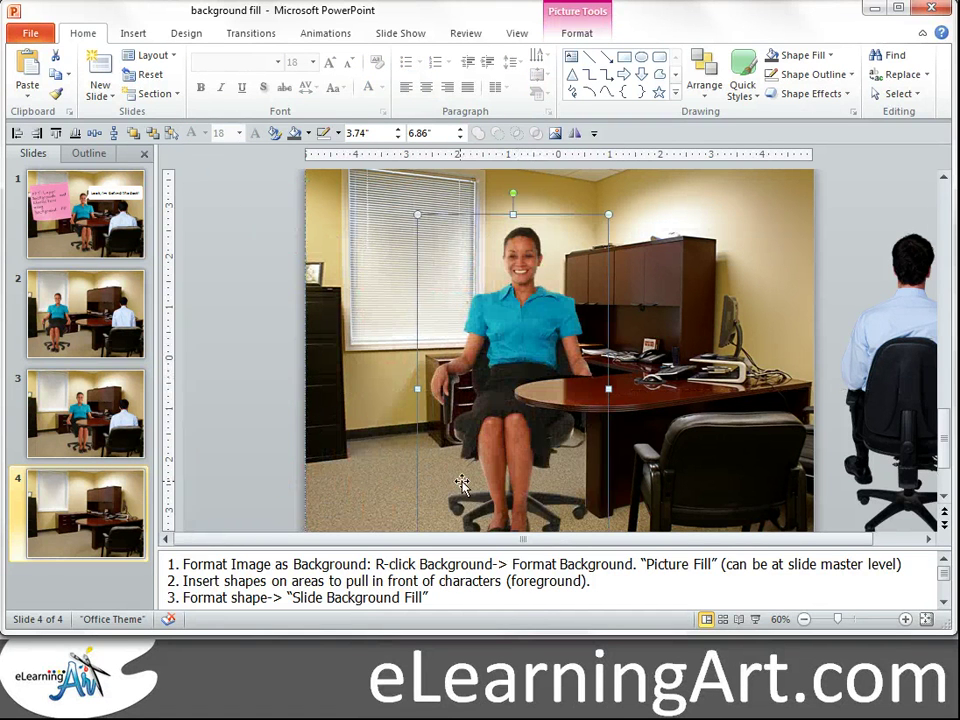
left_click_drag(417, 214, 434, 244)
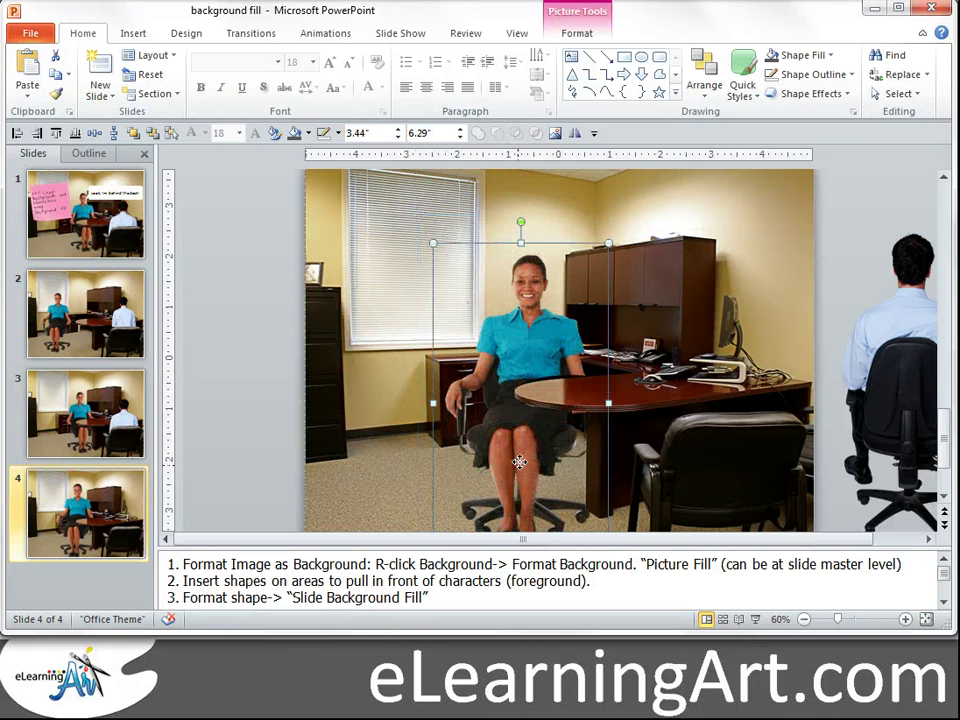
left_click_drag(519, 460, 521, 432)
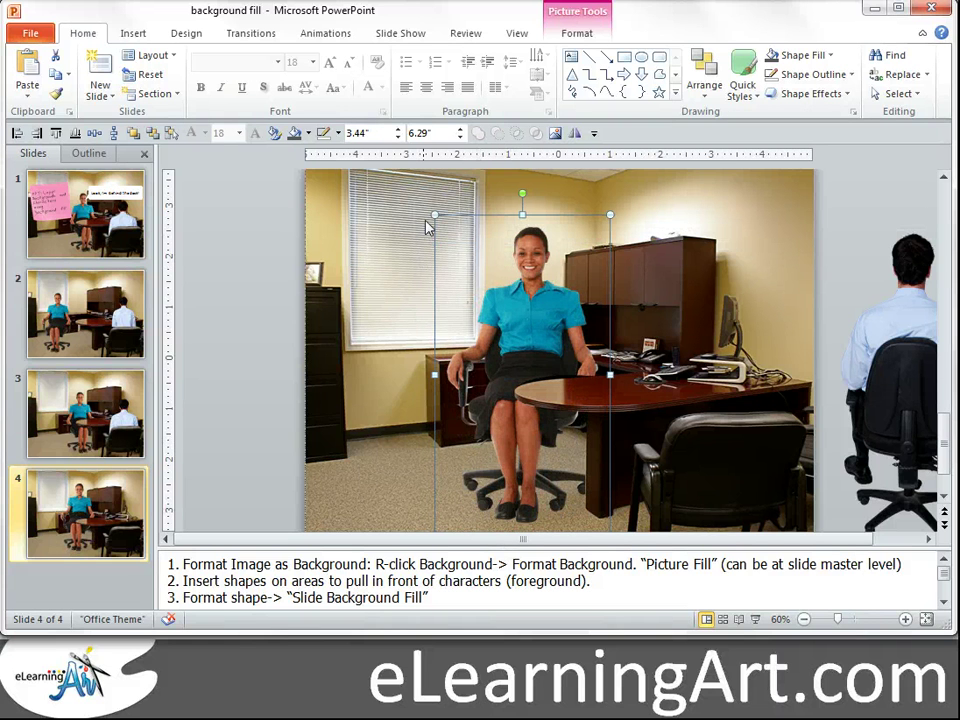
left_click_drag(437, 212, 451, 240)
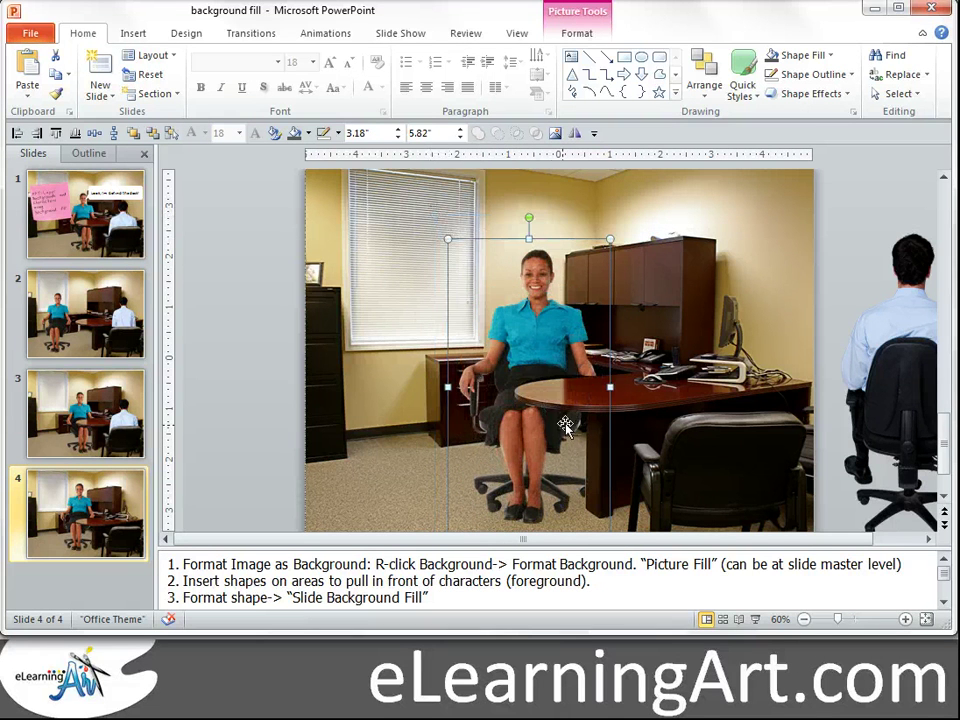
Step: Move the background-filled shape over the desk in front of her, then deselect to check
left_click(562, 393)
left_click_drag(562, 393, 502, 304)
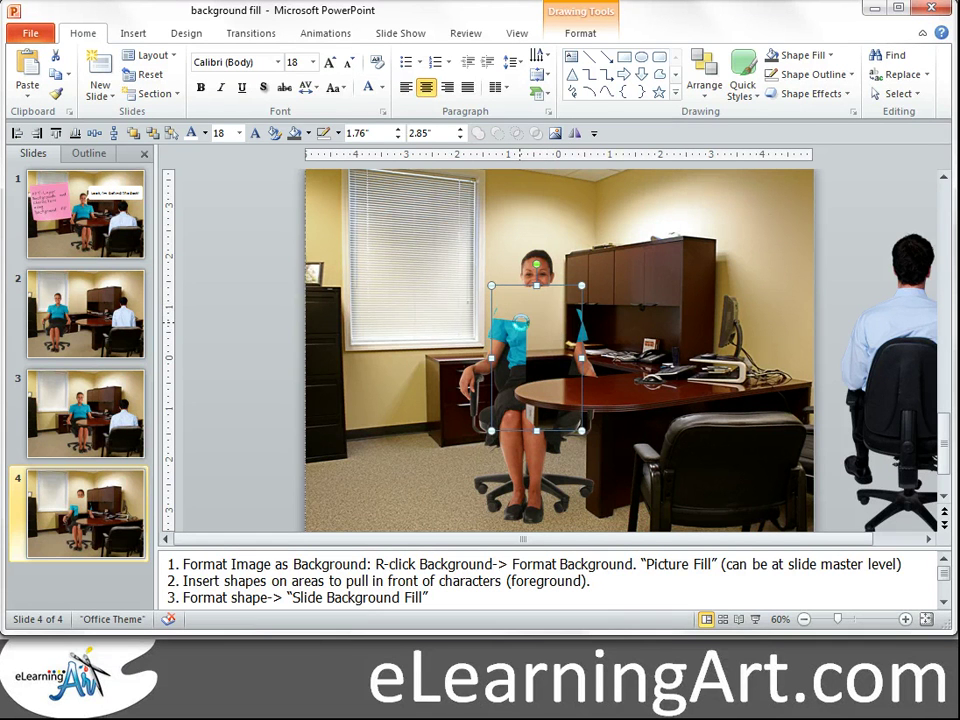
left_click_drag(520, 320, 580, 409)
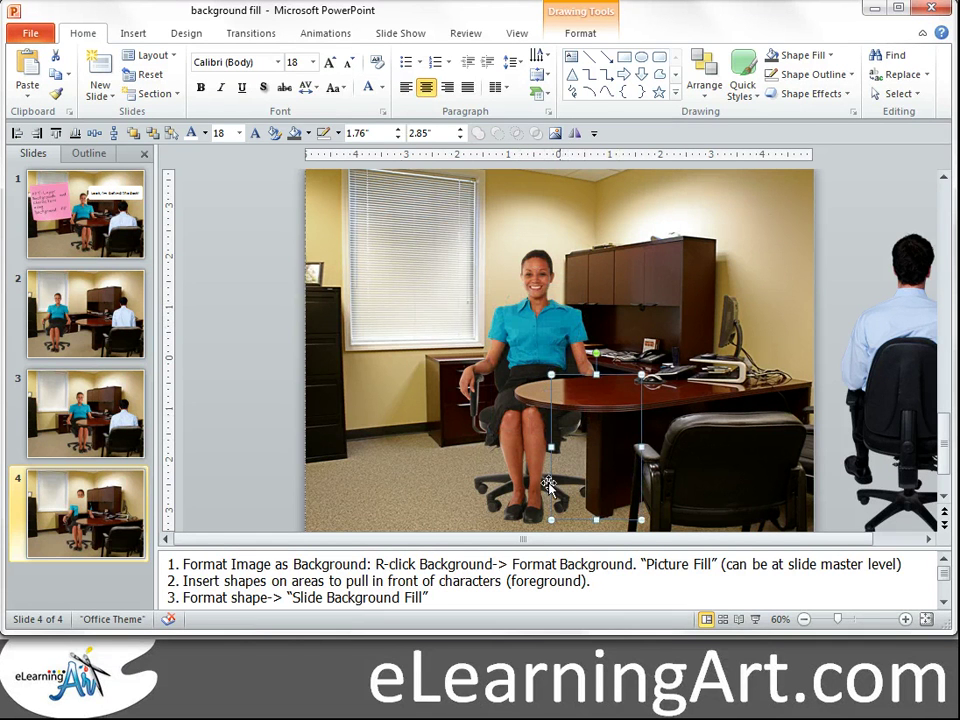
left_click(535, 185)
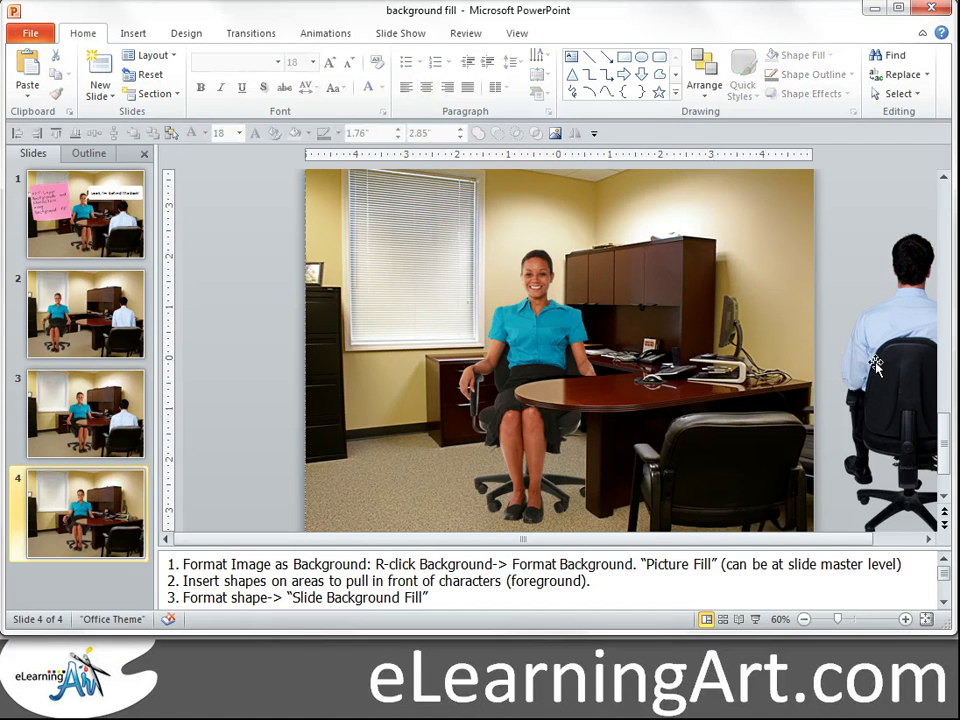
Step: Bring the man picture onto the slide and crop it to his upper body, 2.7" by 2.31"
left_click_drag(885, 357, 670, 390)
left_click_drag(650, 300, 662, 345)
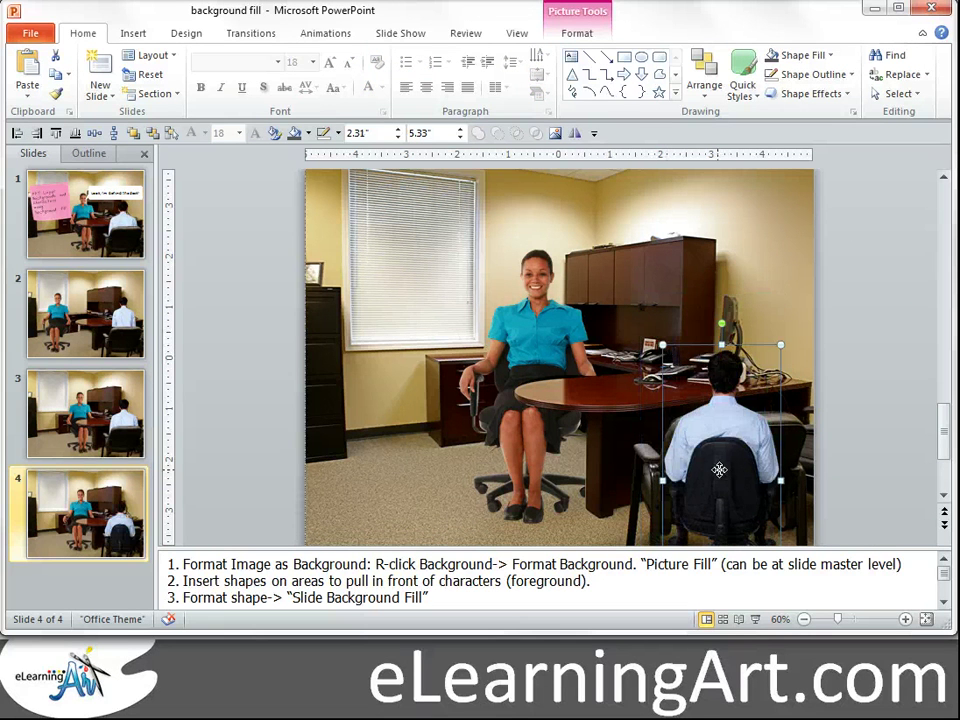
left_click_drag(830, 406, 707, 354)
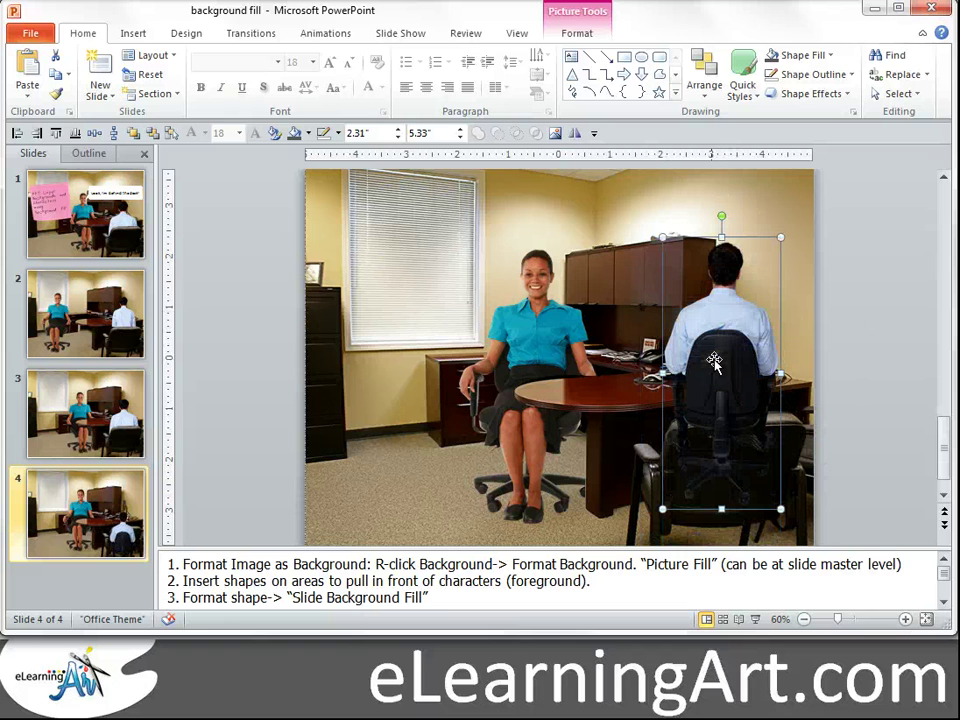
left_click(579, 32)
left_click(818, 84)
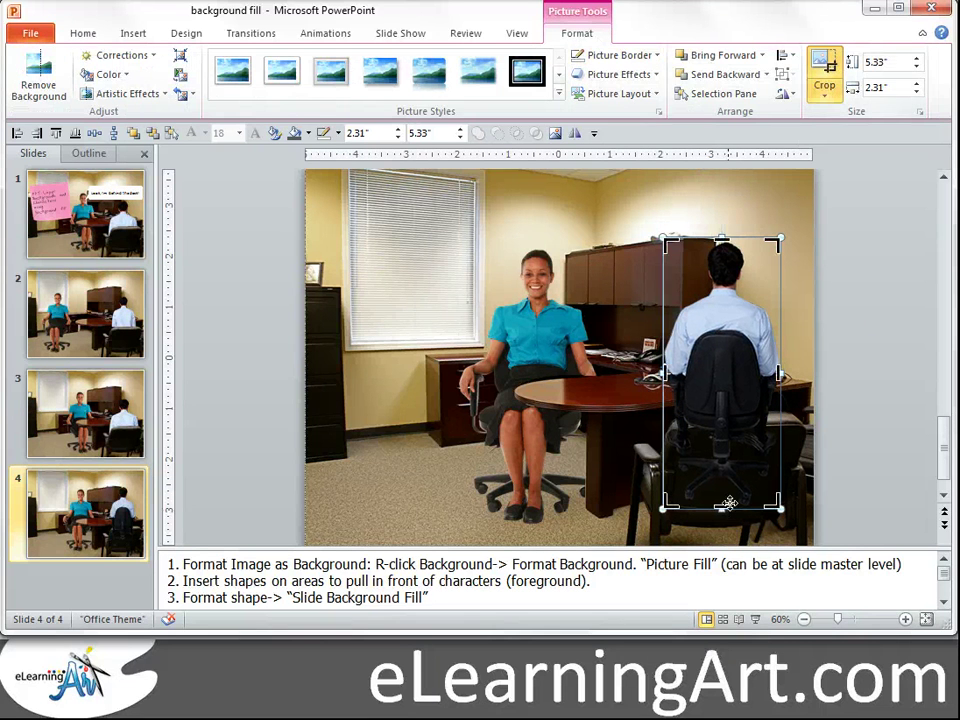
left_click_drag(721, 509, 730, 373)
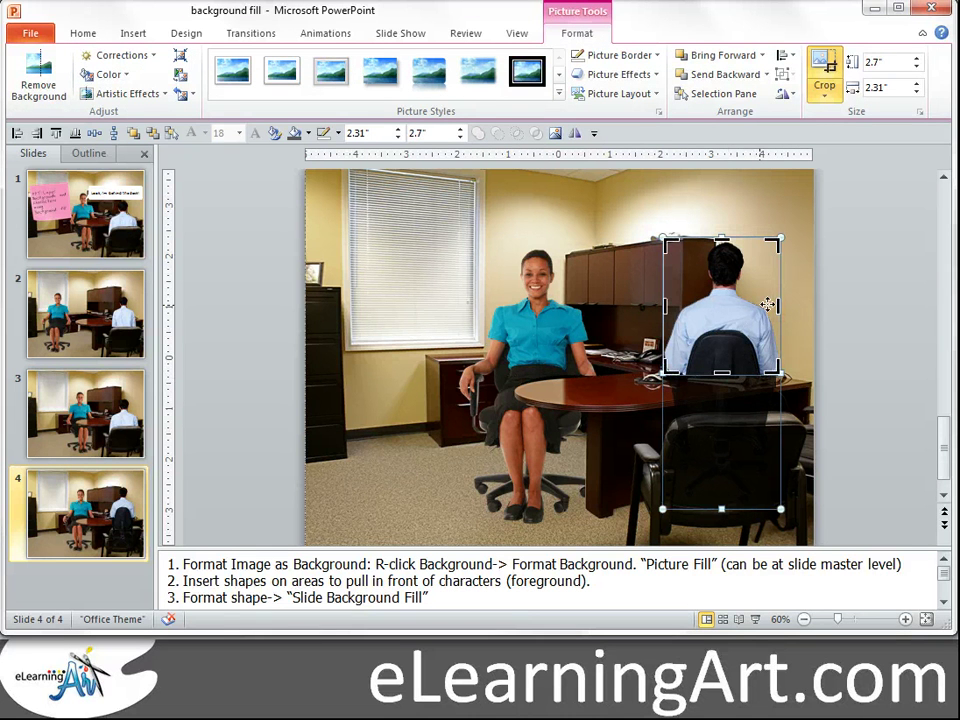
left_click(862, 304)
Step: Park the cropped man picture at the slide's right edge and return to the Home tab
left_click_drag(692, 369, 818, 388)
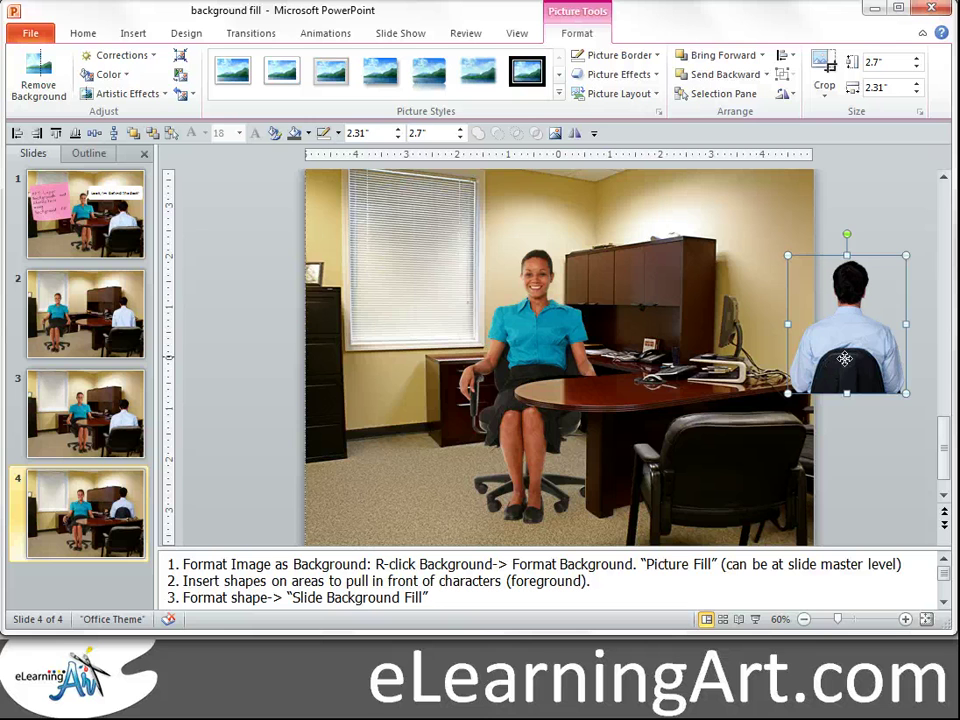
left_click_drag(856, 350, 837, 284)
left_click(849, 420)
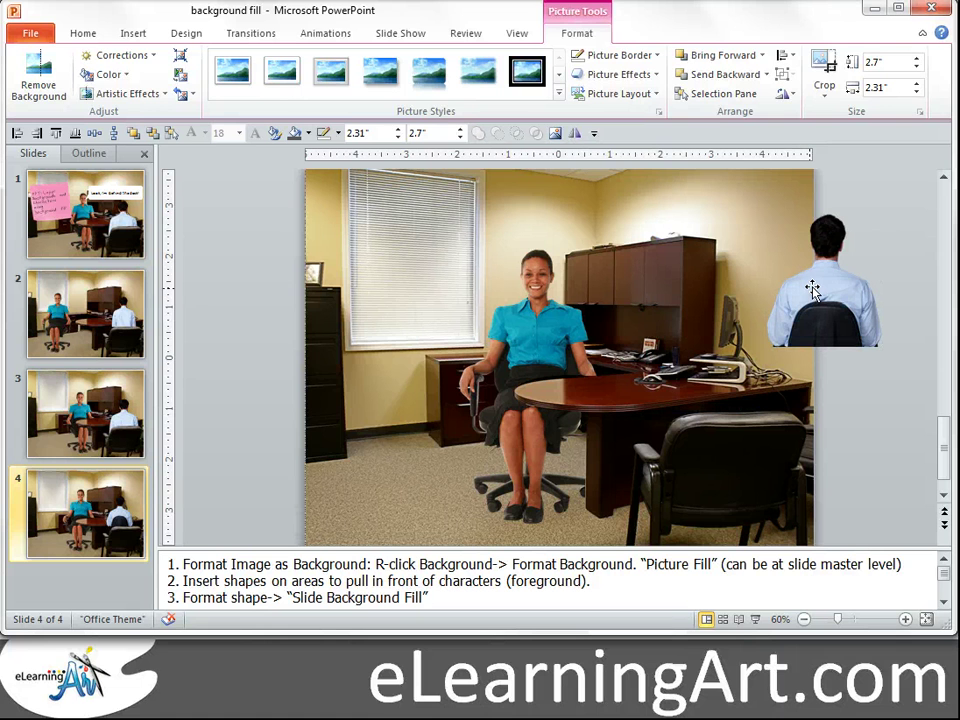
left_click(76, 31)
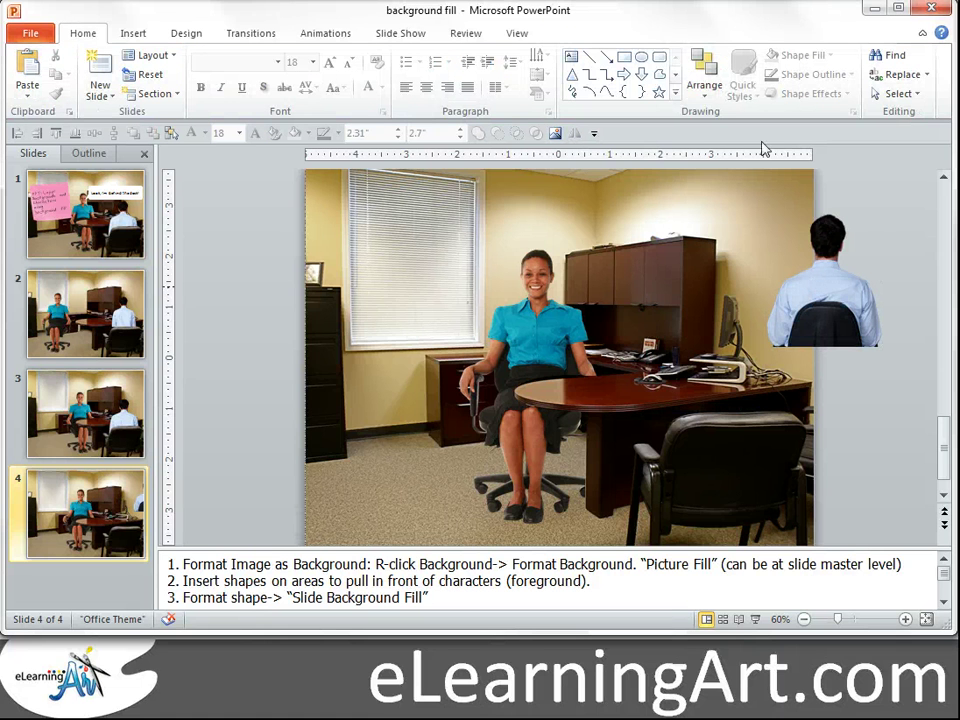
Step: Pick the Freeform shape from the Shapes gallery's Lines group to trace the front chair
left_click(676, 94)
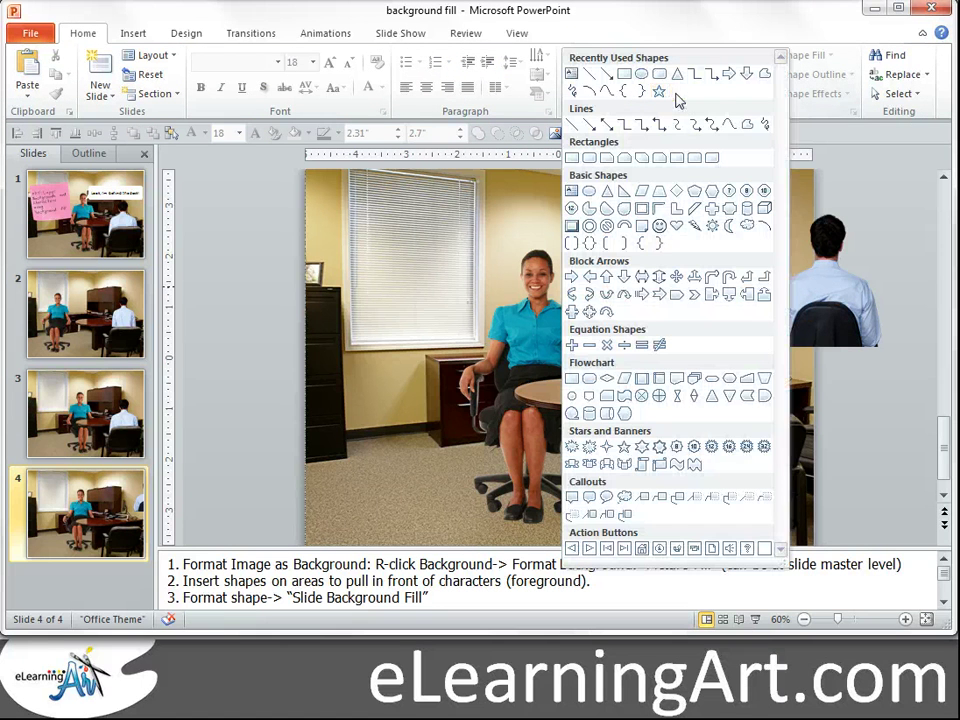
left_click(745, 126)
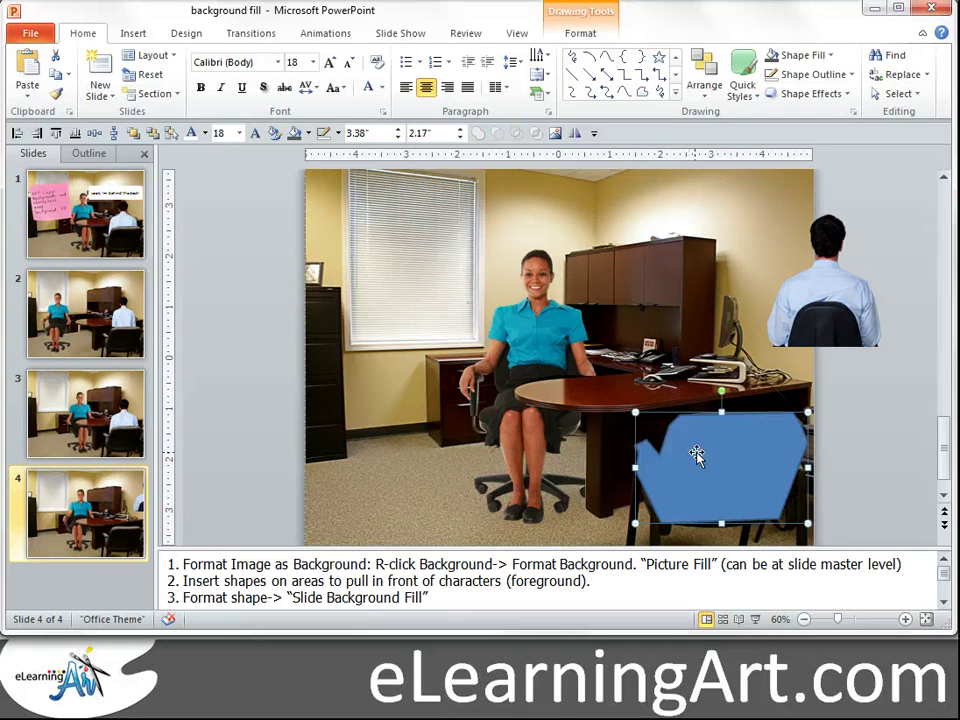
Step: Give the chair freeform a slide background fill and no outline so it blends into the photo
right_click(697, 455)
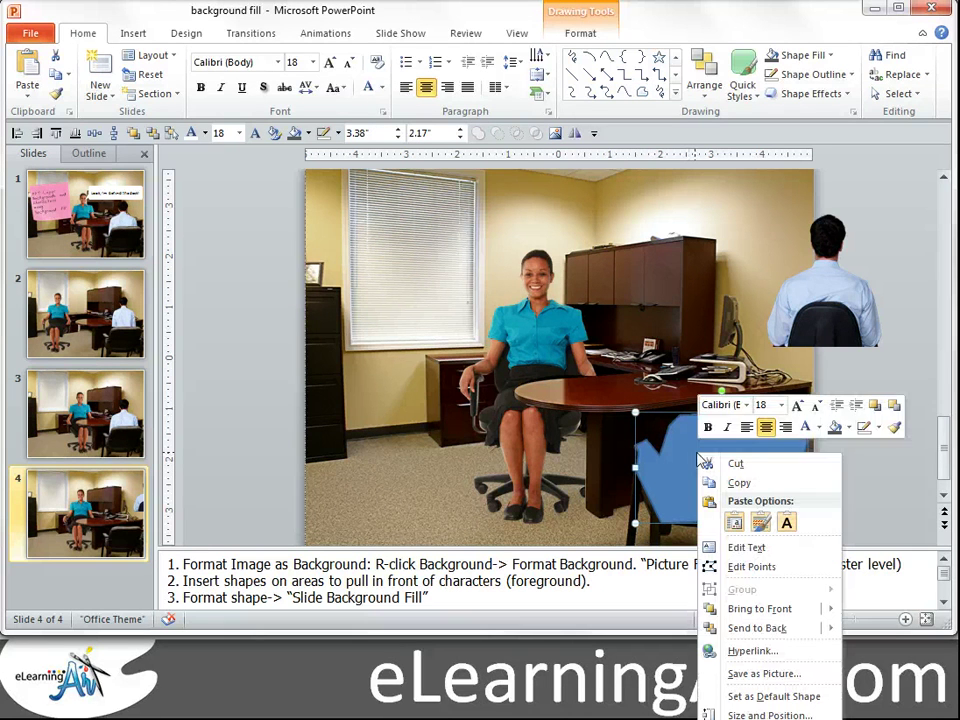
key("Escape")
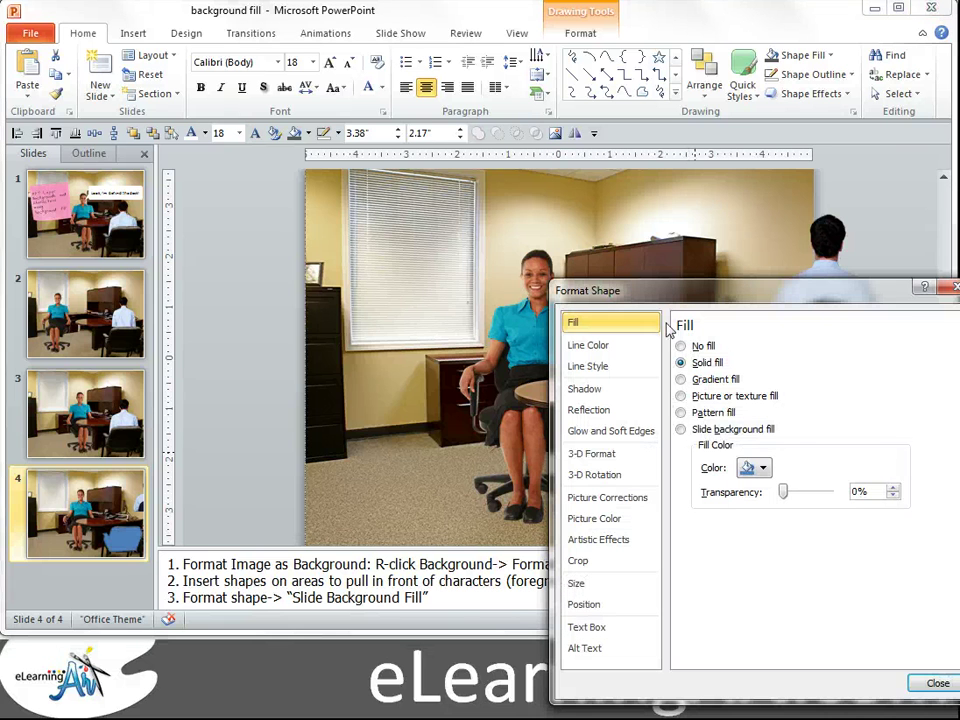
left_click(681, 430)
left_click(570, 347)
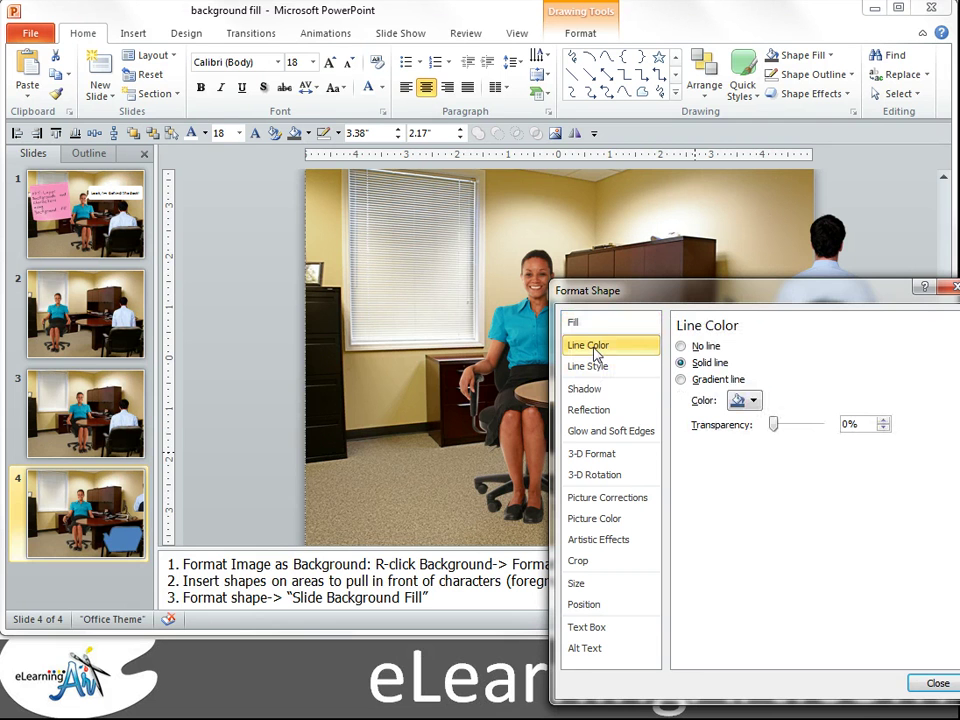
left_click(681, 346)
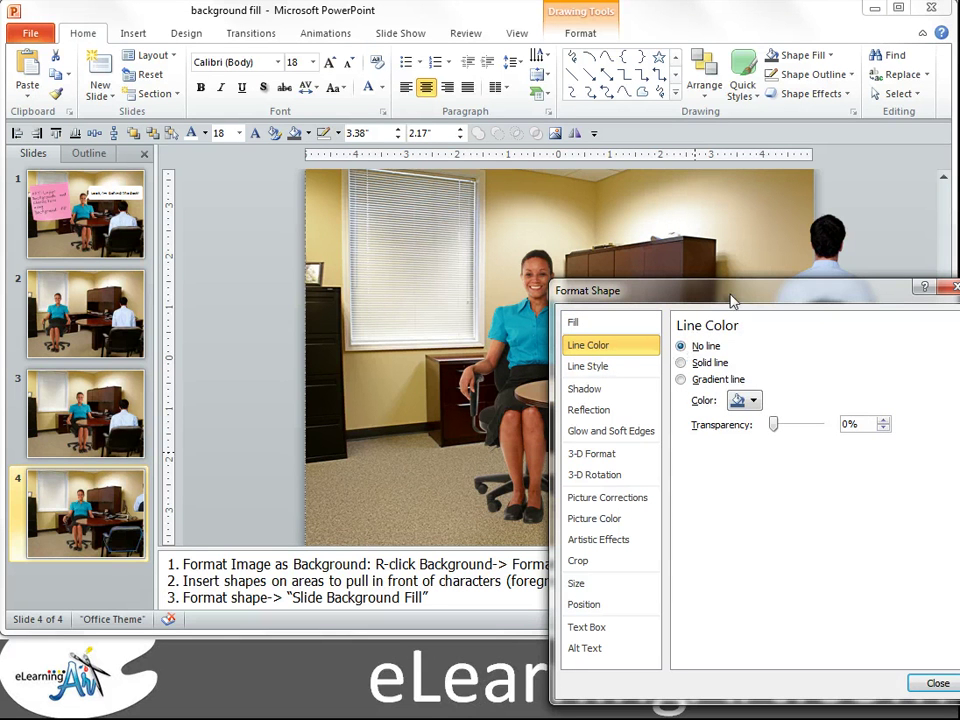
left_click(938, 684)
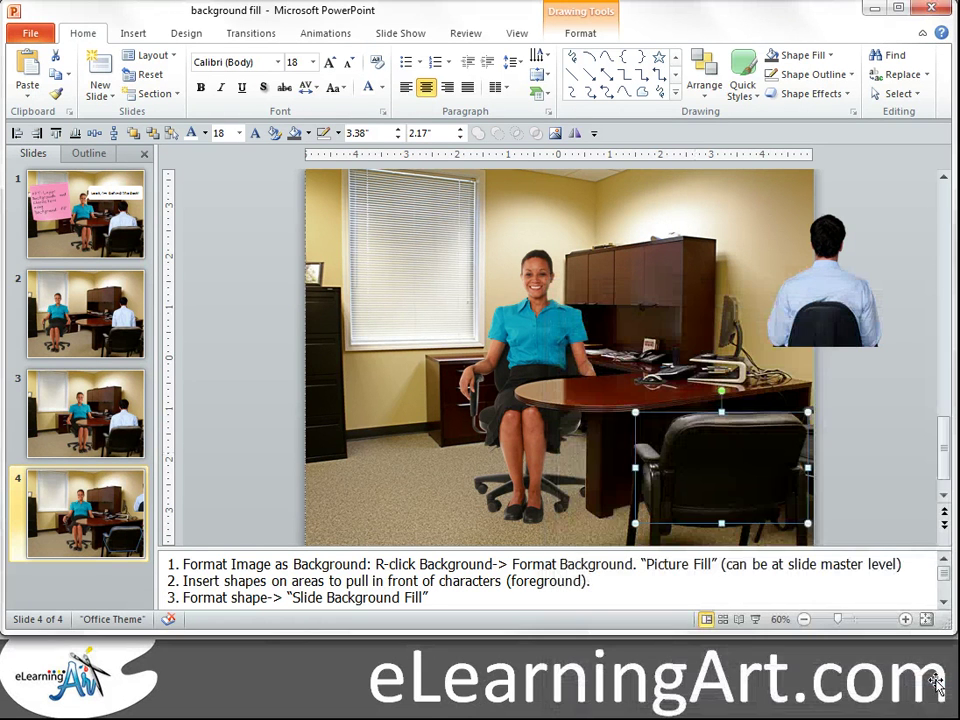
left_click(820, 320)
Step: Enlarge the man's picture to about 2.78" by 3.26" and move it down behind the front chair
left_click_drag(764, 208, 741, 181)
left_click_drag(860, 337, 785, 437)
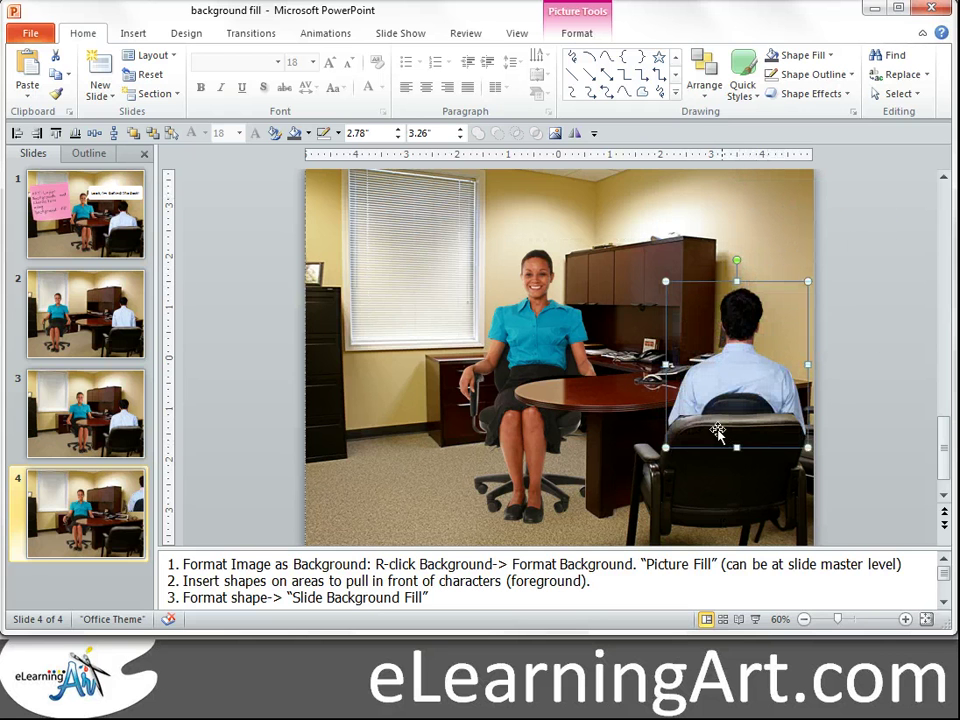
left_click(855, 291)
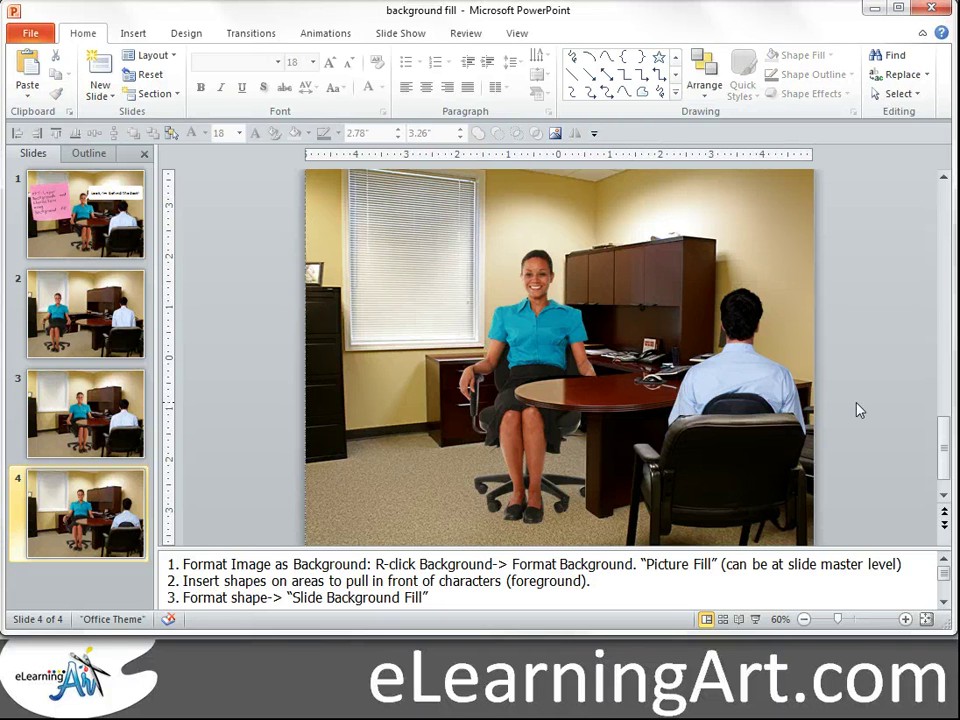